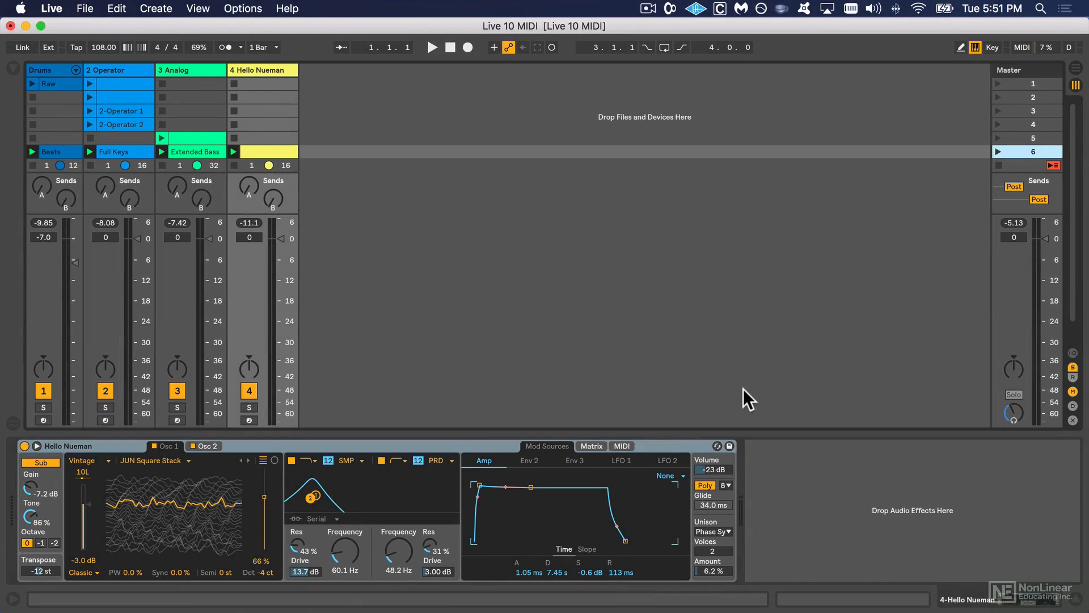
Step: Show the browser and list its MIDI Effects category
click(12, 67)
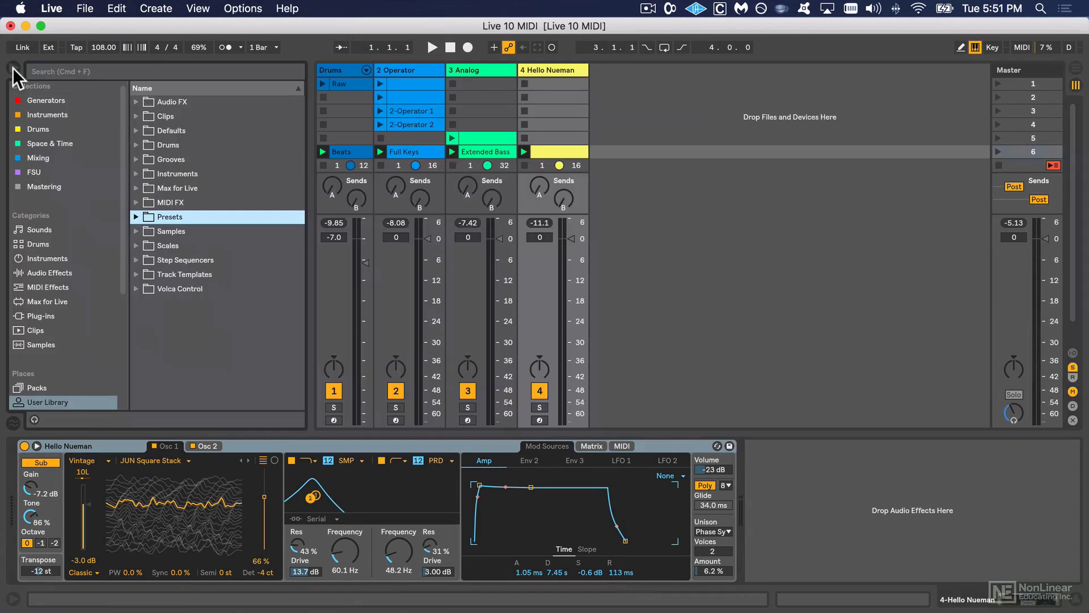
click(63, 286)
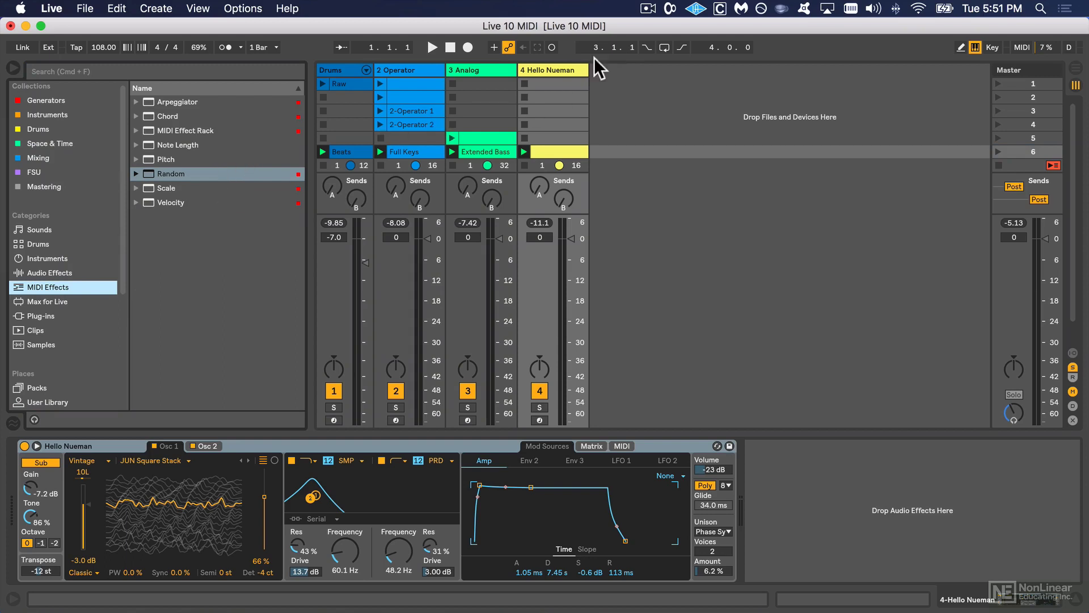
Step: Create track 5 with Collision, briefly swapping in Electric before restoring Collision
click(561, 70)
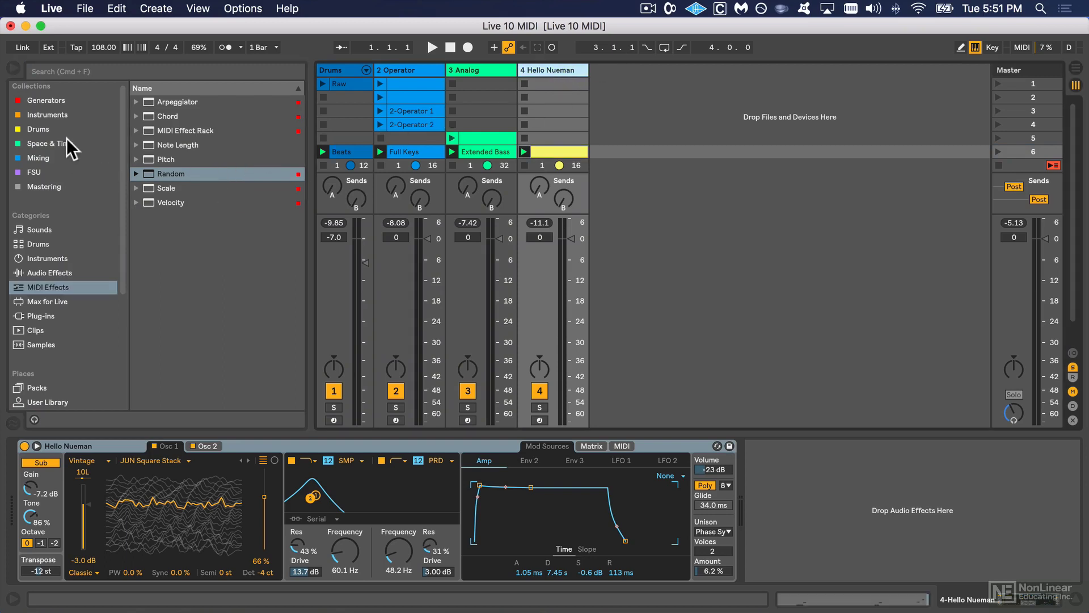
click(56, 111)
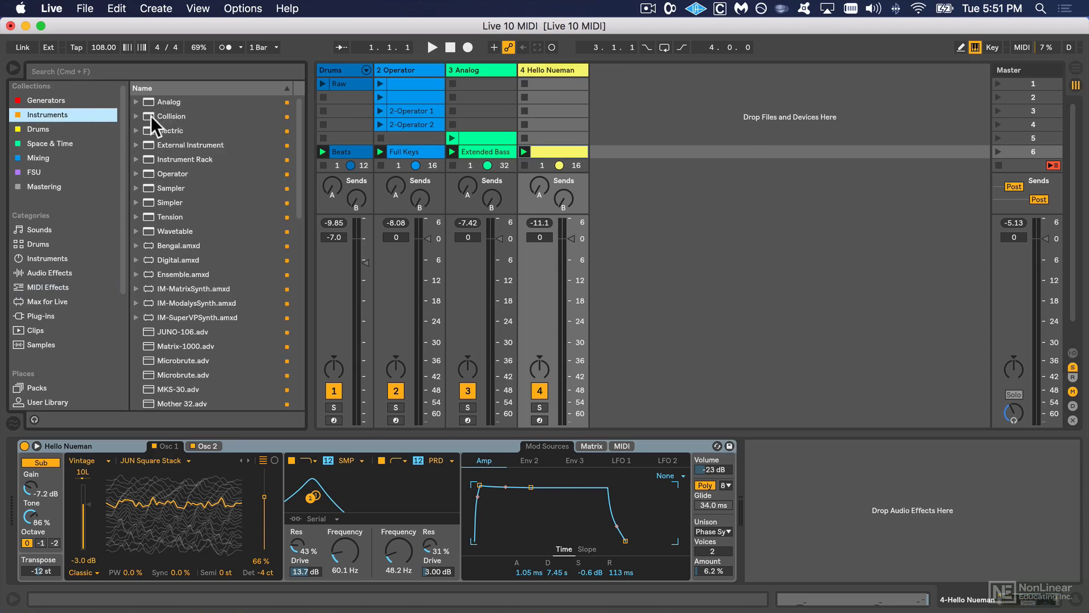
drag(151, 115, 617, 118)
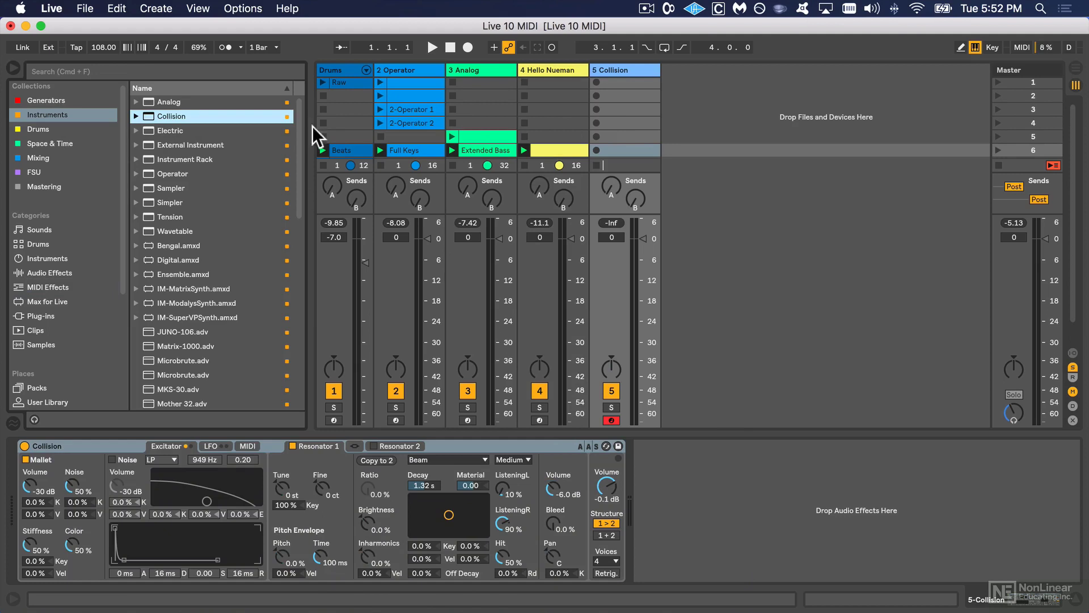
double_click(146, 131)
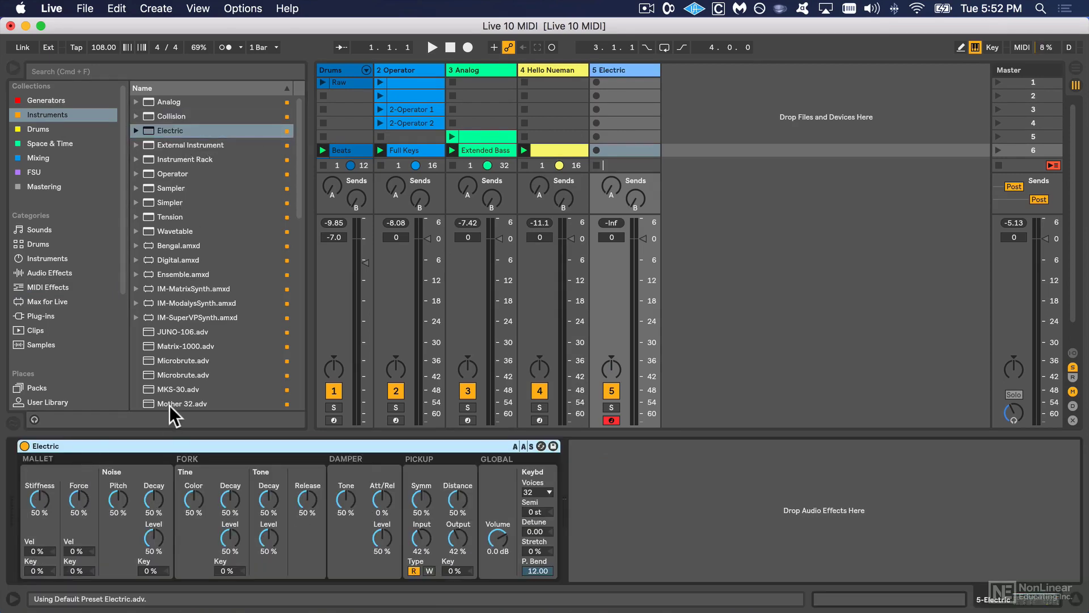
drag(156, 115, 243, 445)
Step: Start playback and replace track 2's Operator with Electric
click(408, 76)
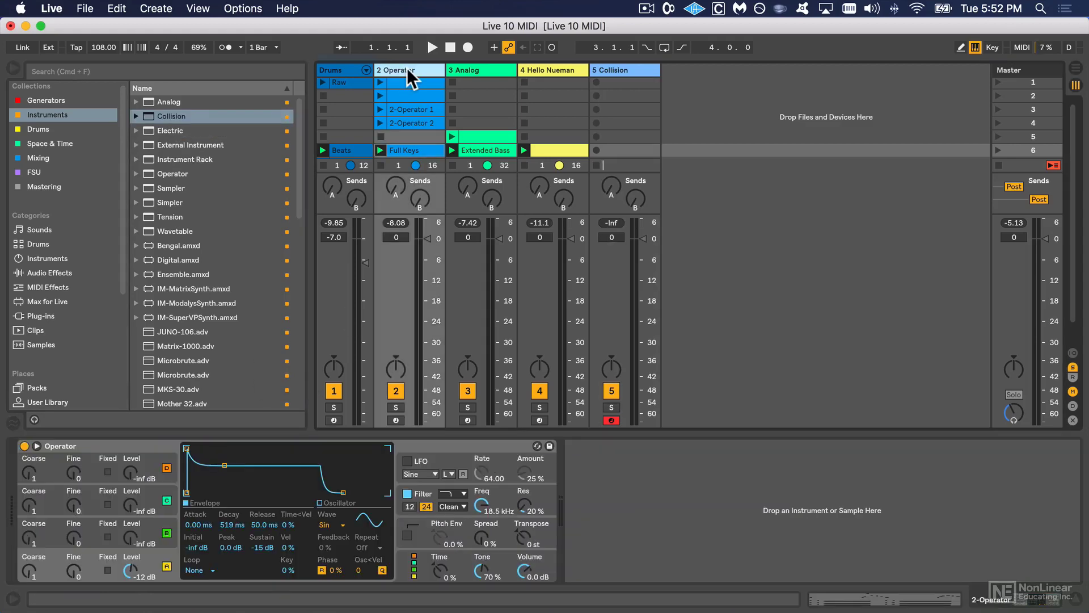
key(space)
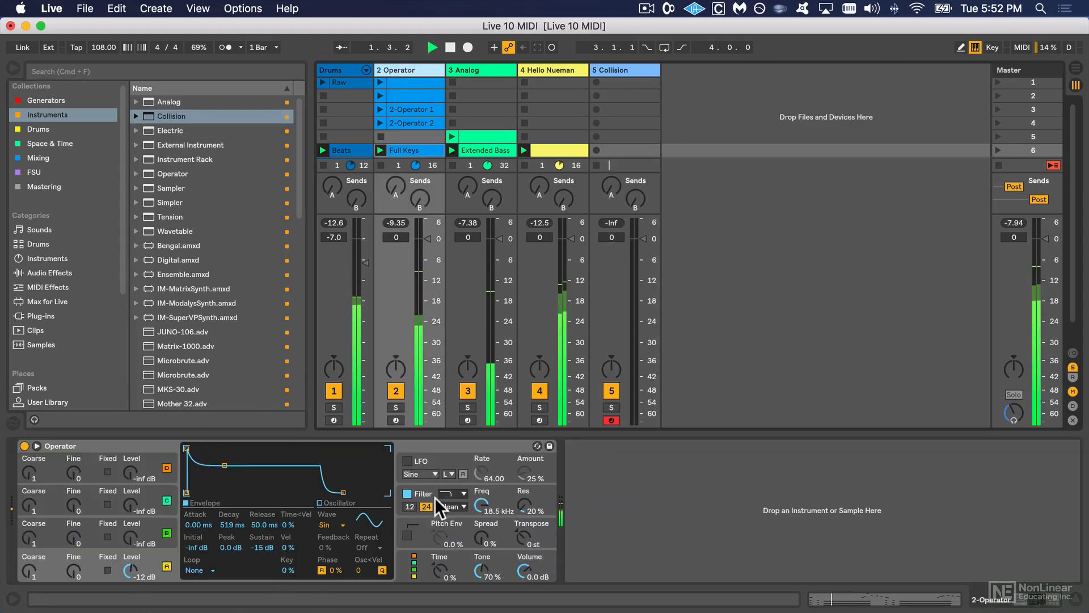
drag(148, 132, 125, 444)
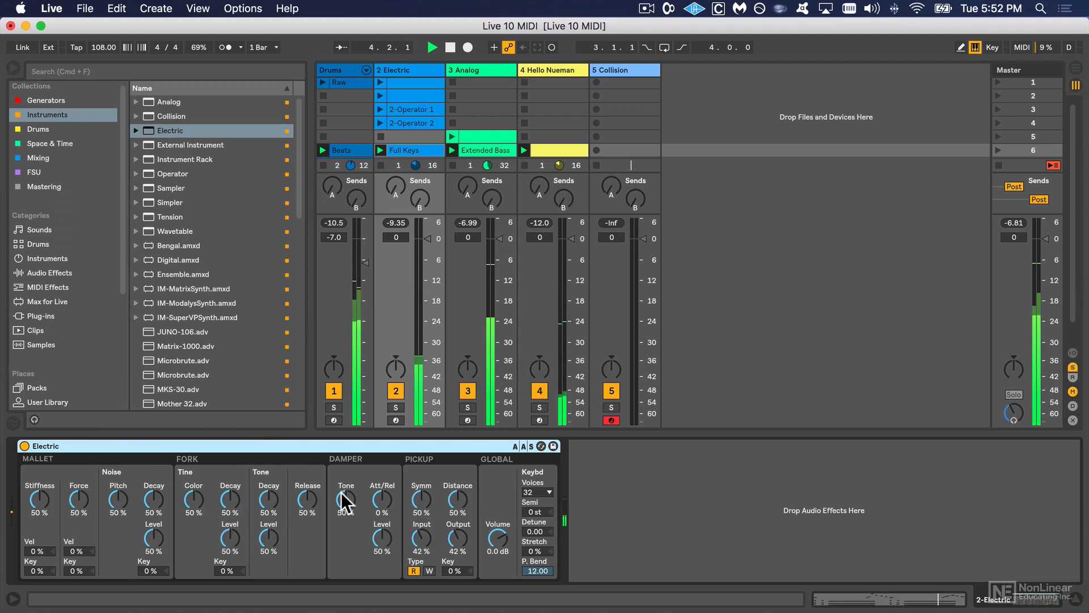
Step: Set Electric to Damper Tone 37%, Tone Decay 64%, Tine Color 38%, and track volume −3.9 dB
drag(343, 502, 344, 509)
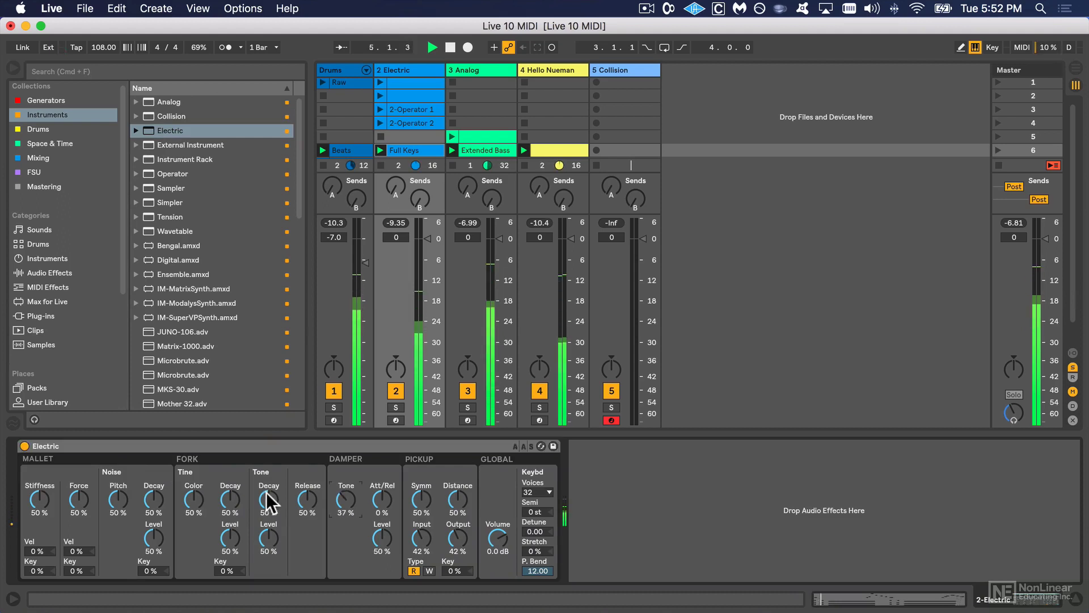
drag(271, 493, 269, 486)
drag(189, 493, 230, 501)
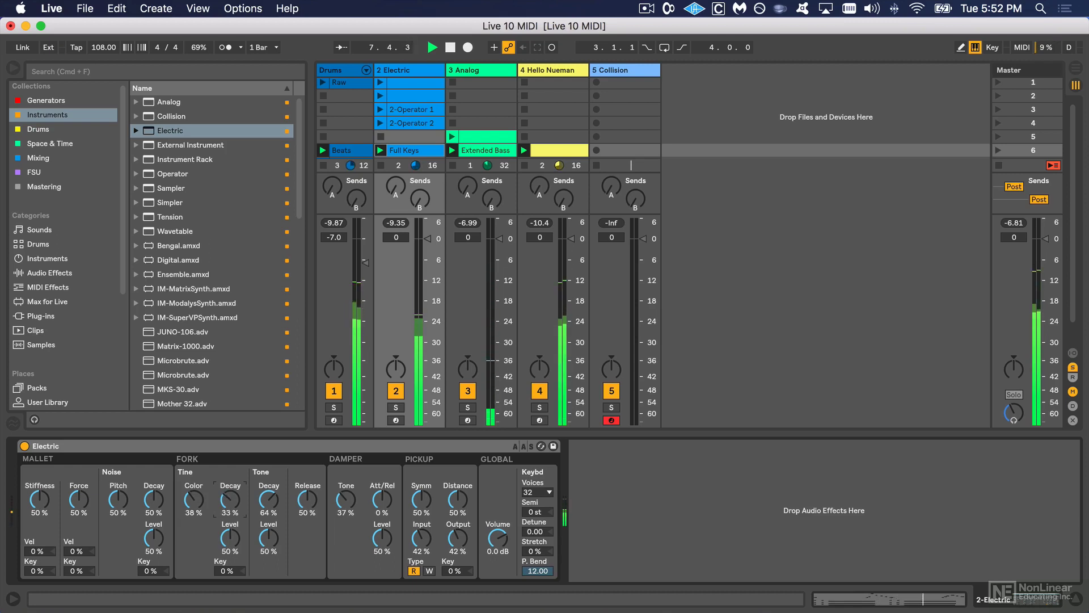
drag(429, 238, 428, 252)
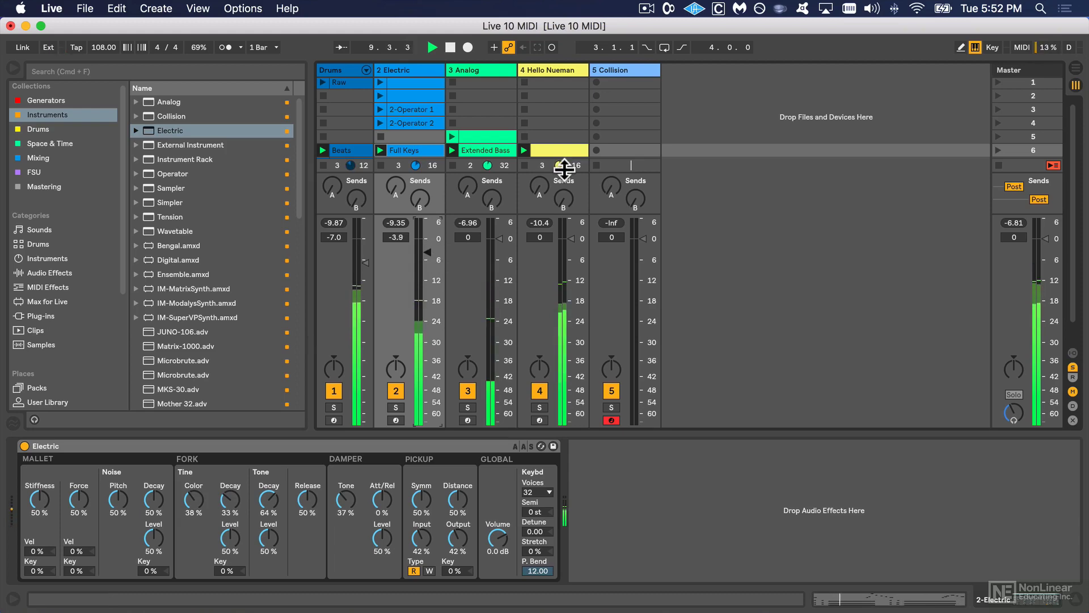
click(630, 70)
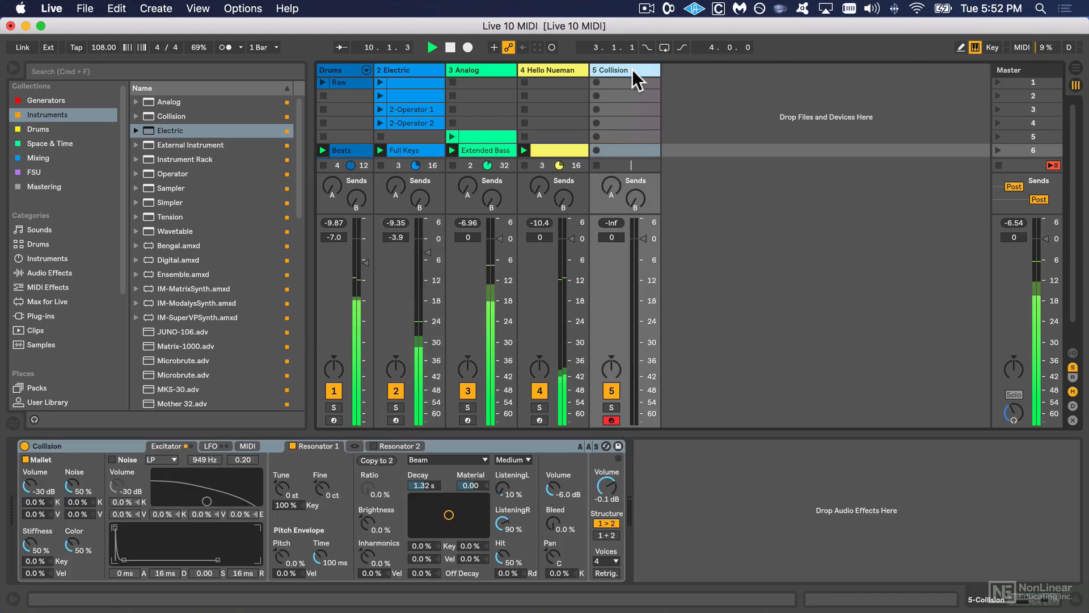
Step: Create a clip on track 5 and draw an A3 note from beat 2 to beat 3
double_click(617, 148)
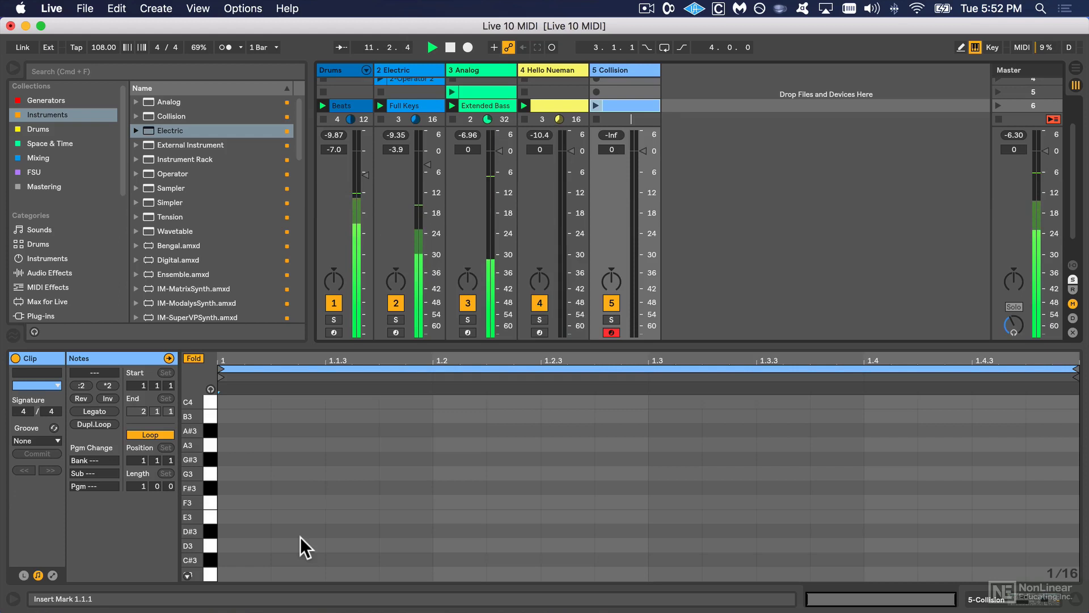
key(b)
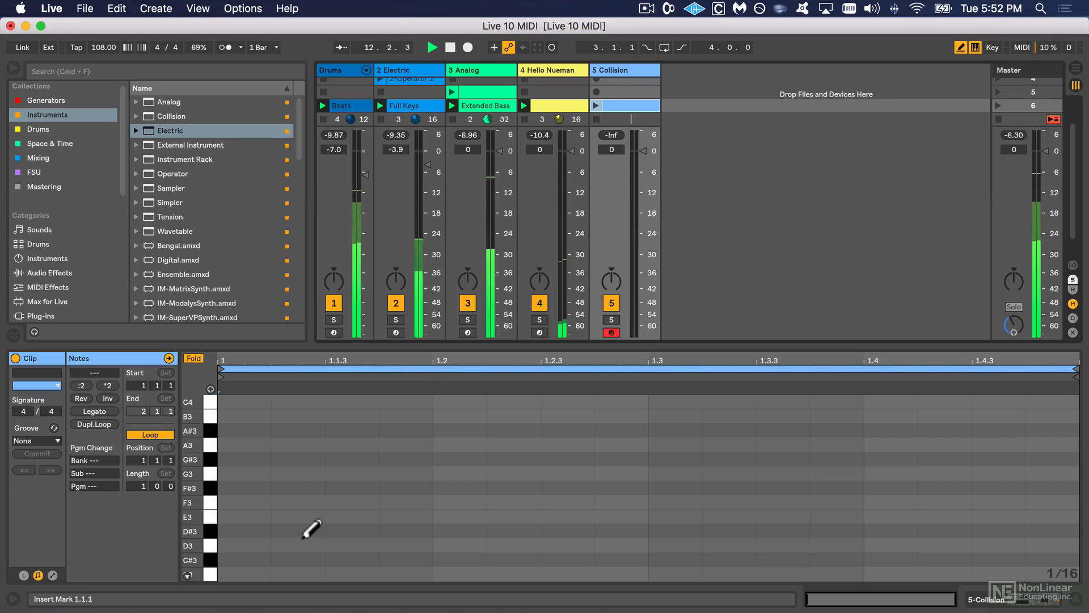
scroll(353, 527, down, 1)
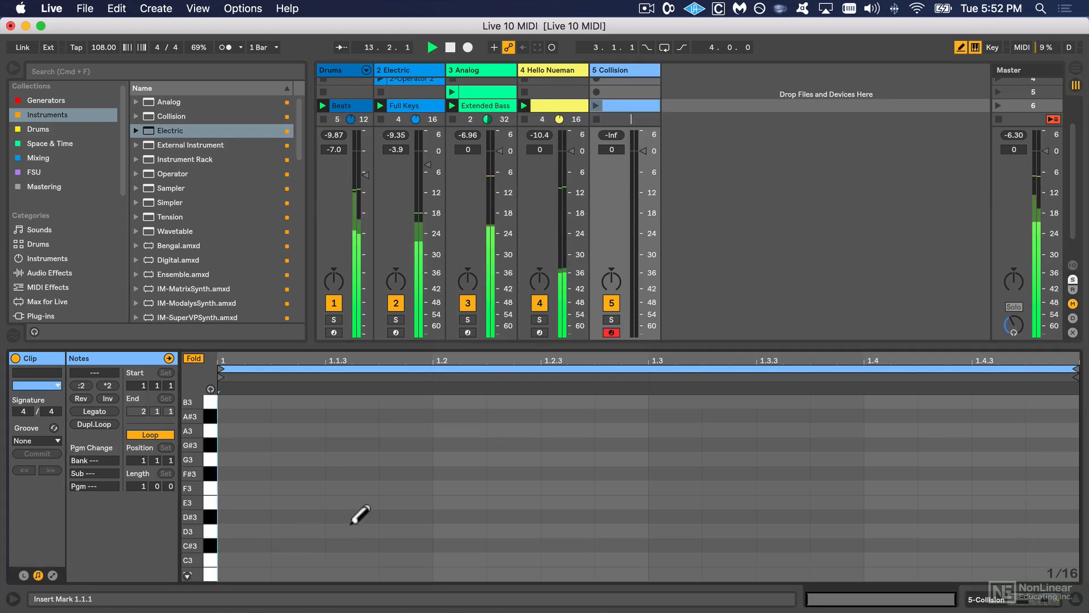
click(244, 431)
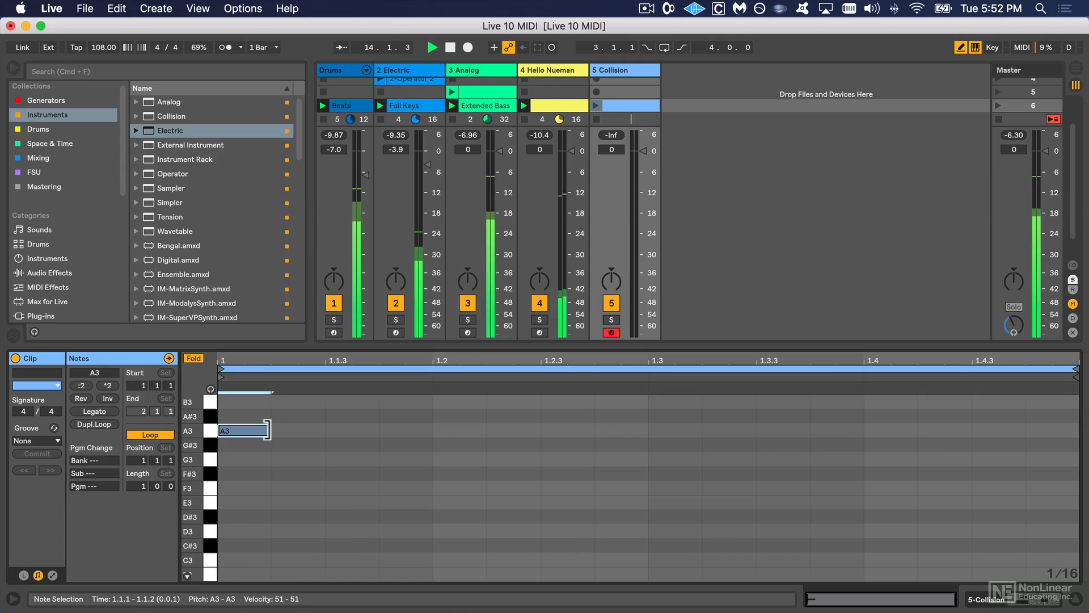
click(258, 428)
click(475, 430)
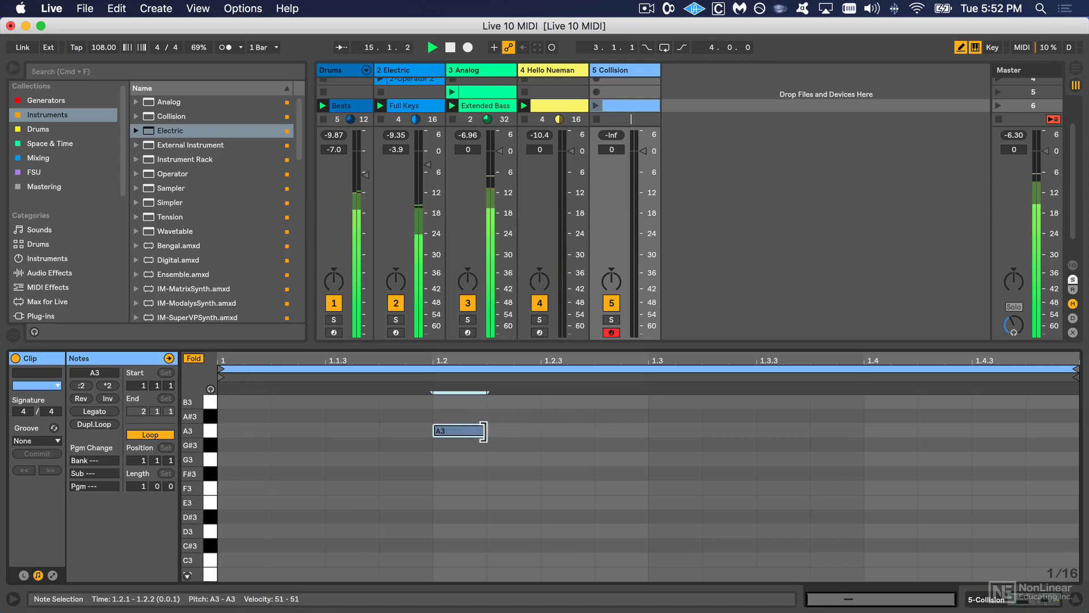
drag(486, 431, 651, 433)
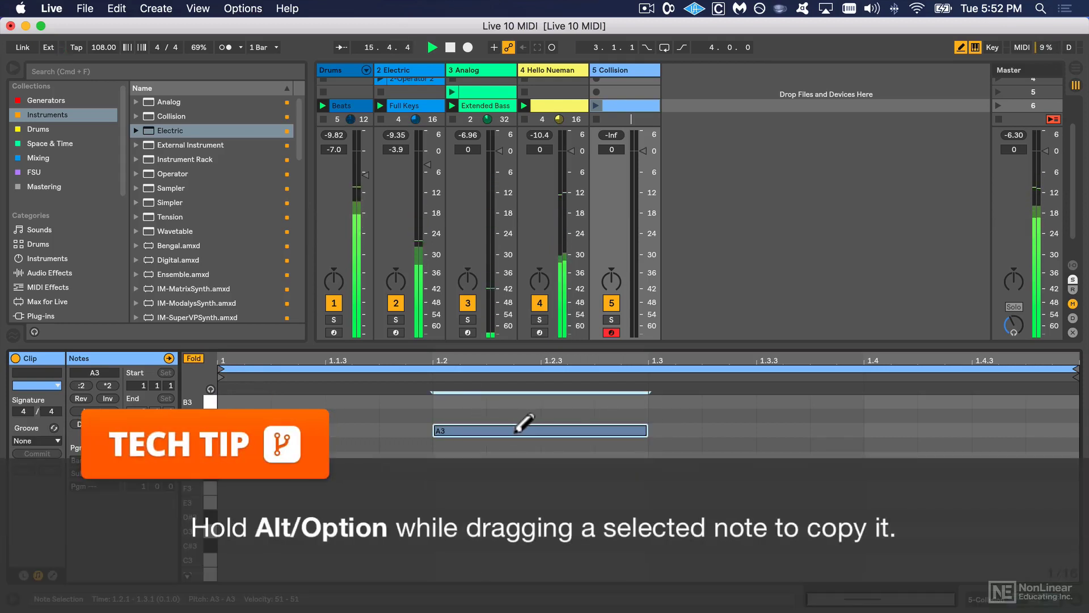
Step: Copy the A3 note to beat 4 and launch the Collision clip
key(b)
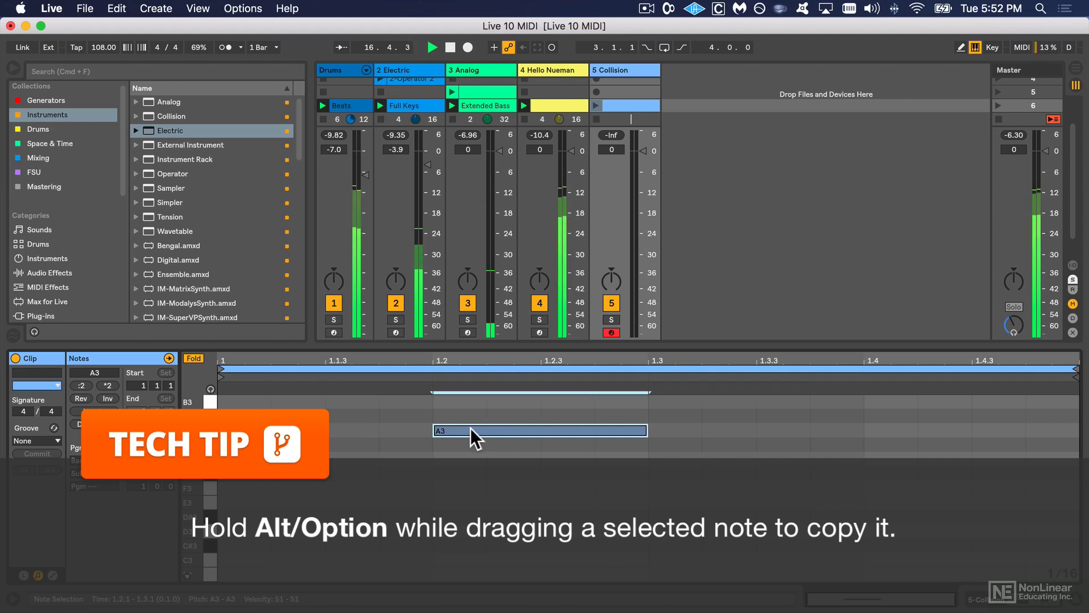
drag(471, 428, 894, 423)
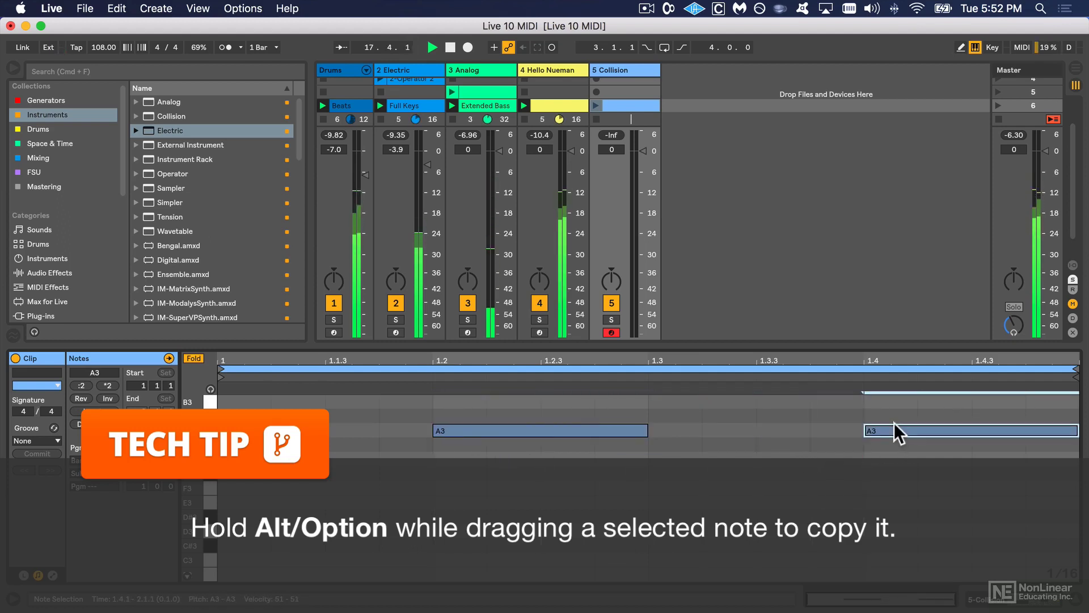
click(596, 104)
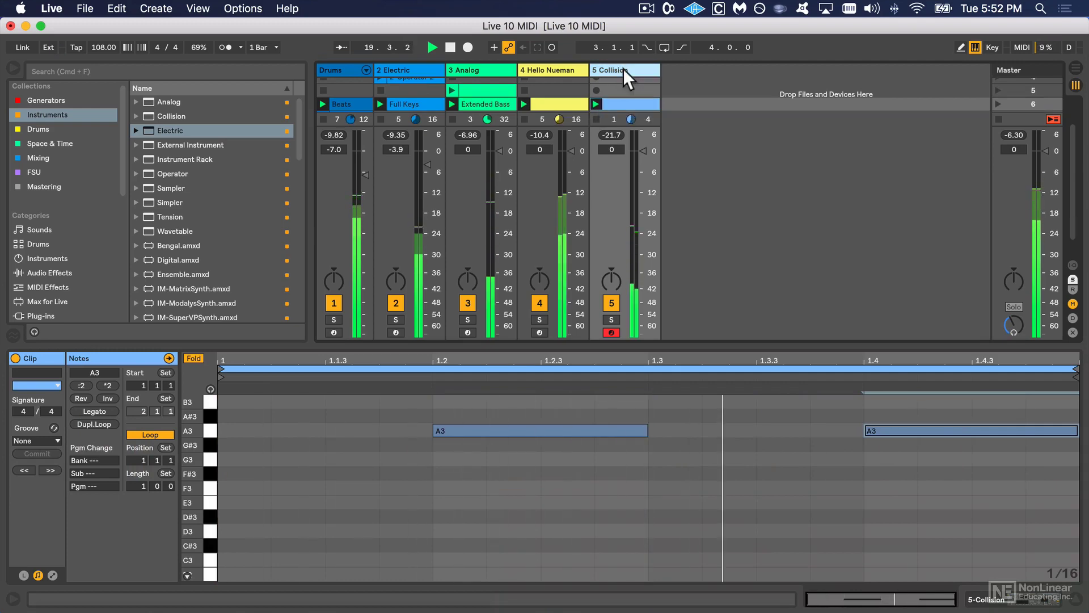
double_click(624, 71)
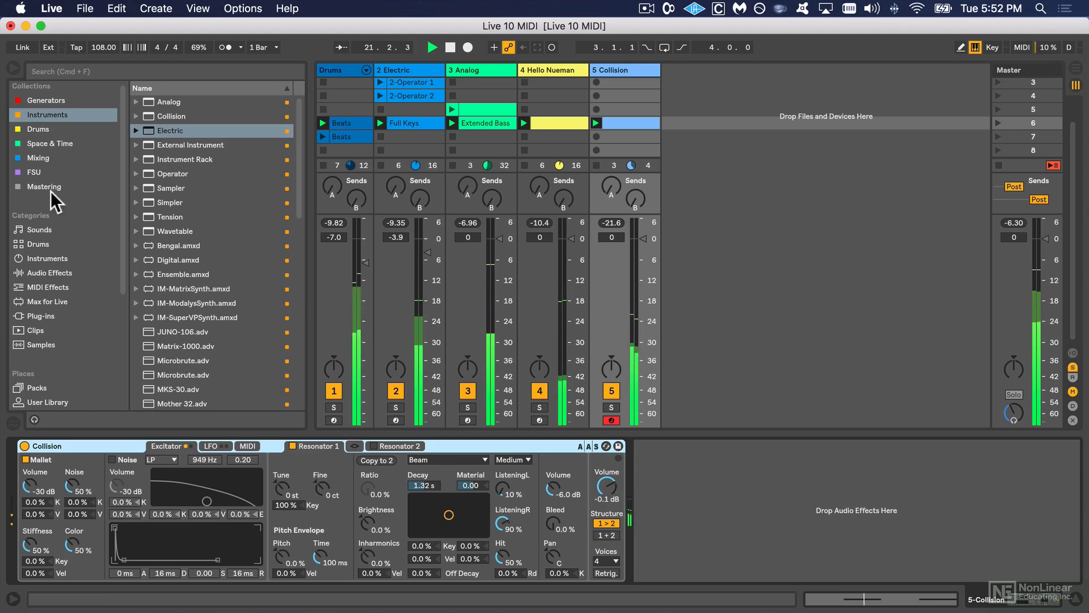
Step: Add a Chord effect before Collision with shifts of +3, +7 and −5 st
click(57, 288)
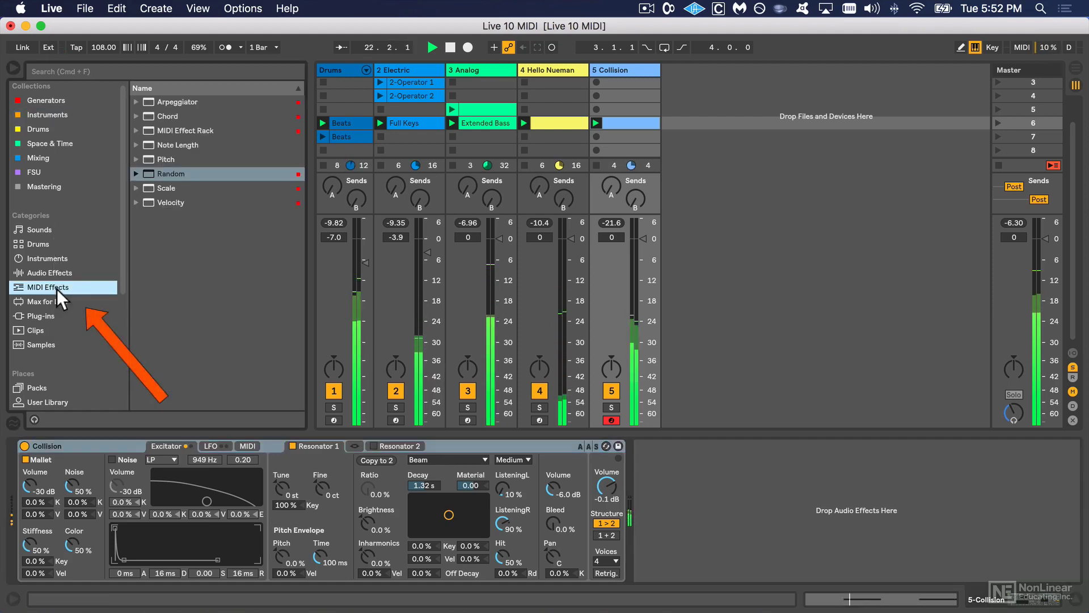
click(168, 117)
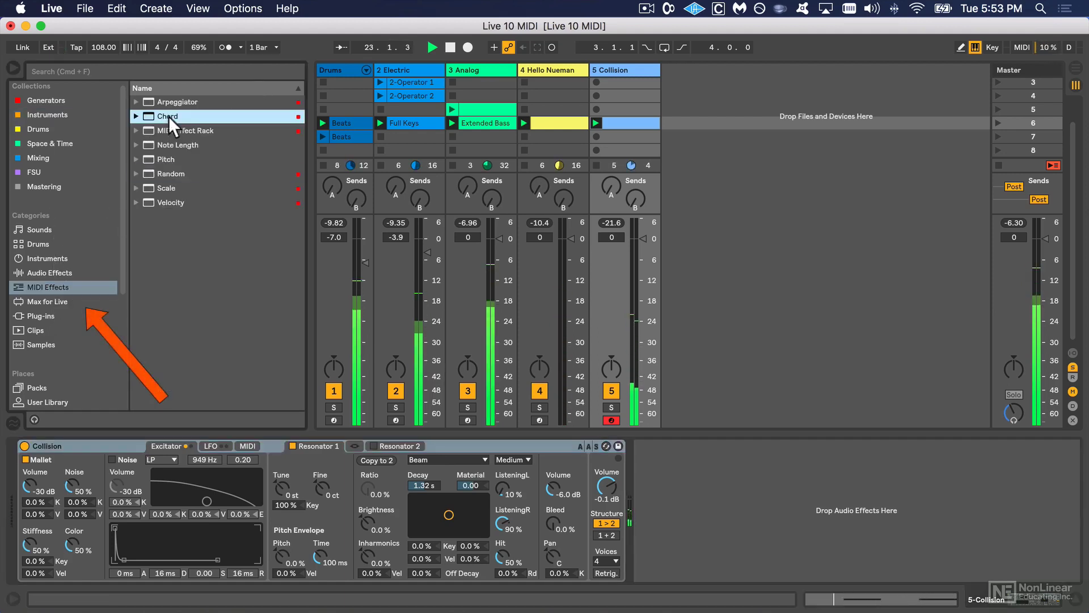
drag(152, 113, 20, 494)
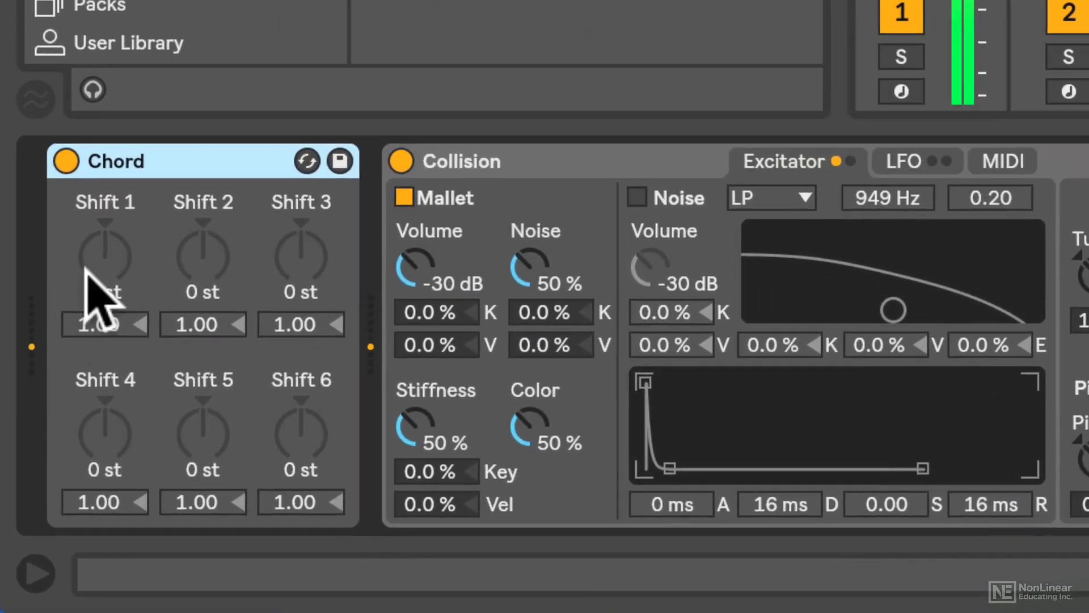
drag(85, 270, 85, 262)
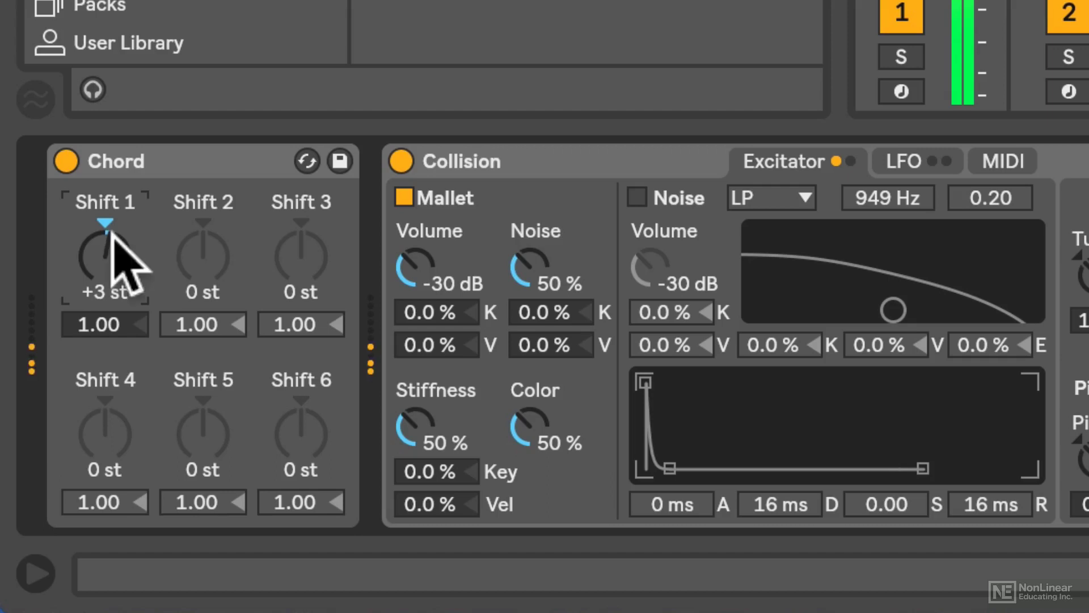
drag(194, 274, 195, 254)
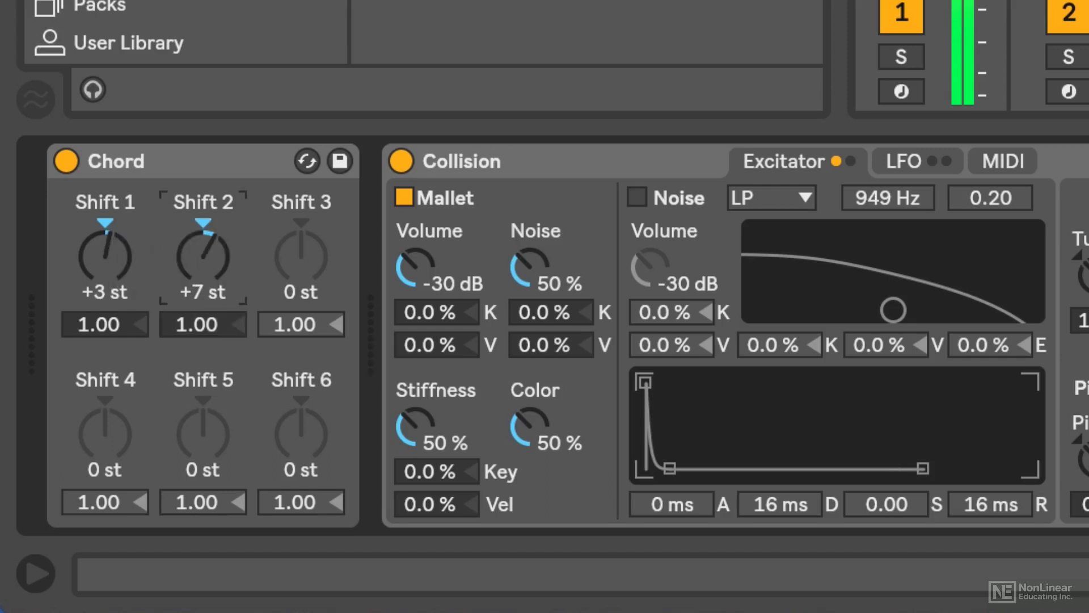
drag(294, 255, 294, 265)
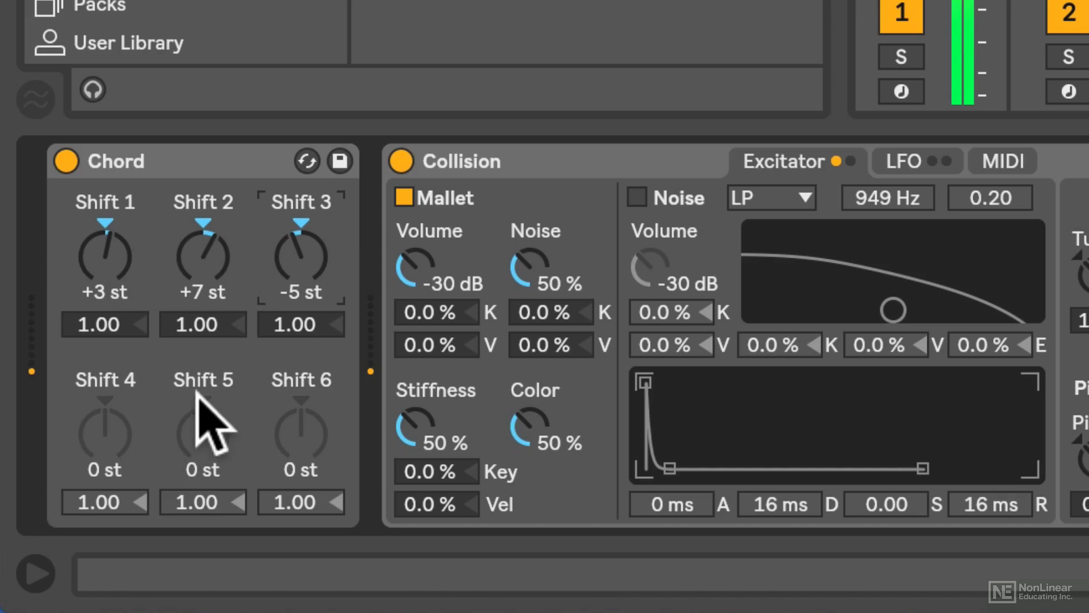
Step: Keep all added-note velocities at 1.00, resetting Shift 2's, and add Note Length after Chord
click(102, 329)
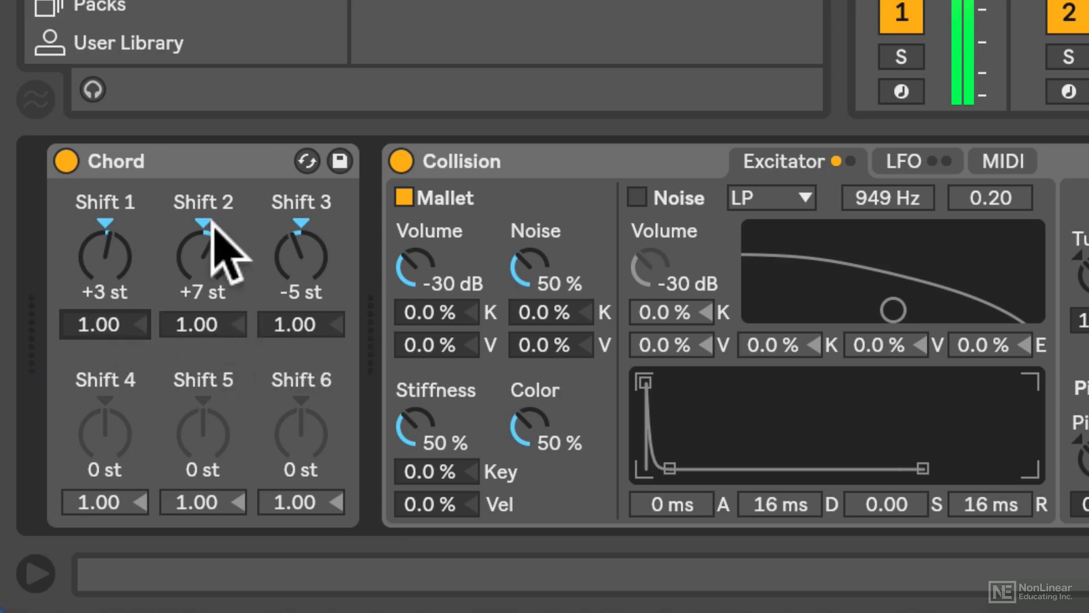
click(204, 312)
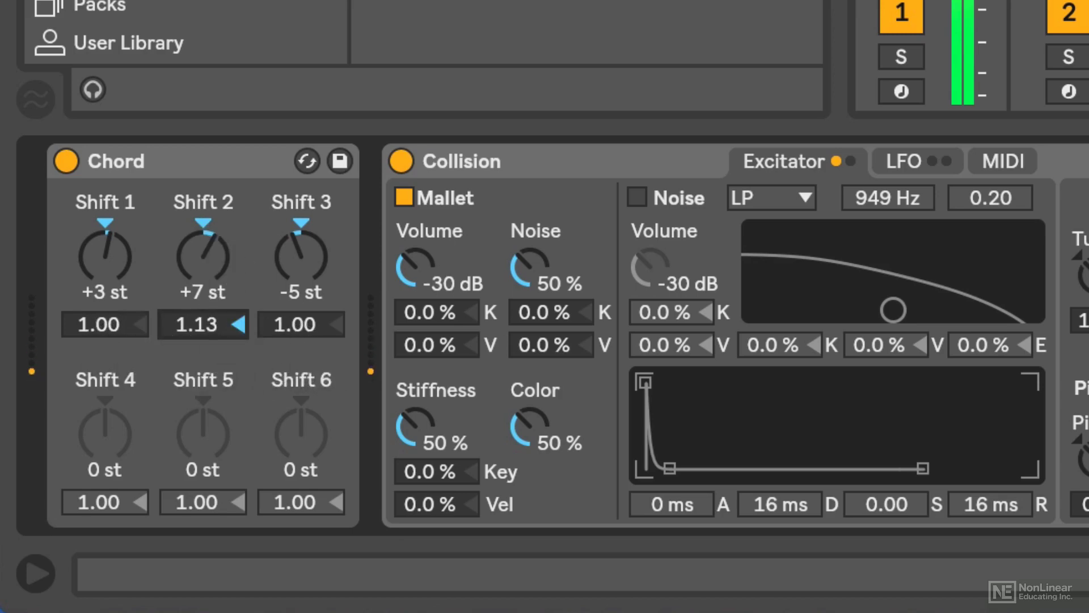
click(202, 321)
key(Delete)
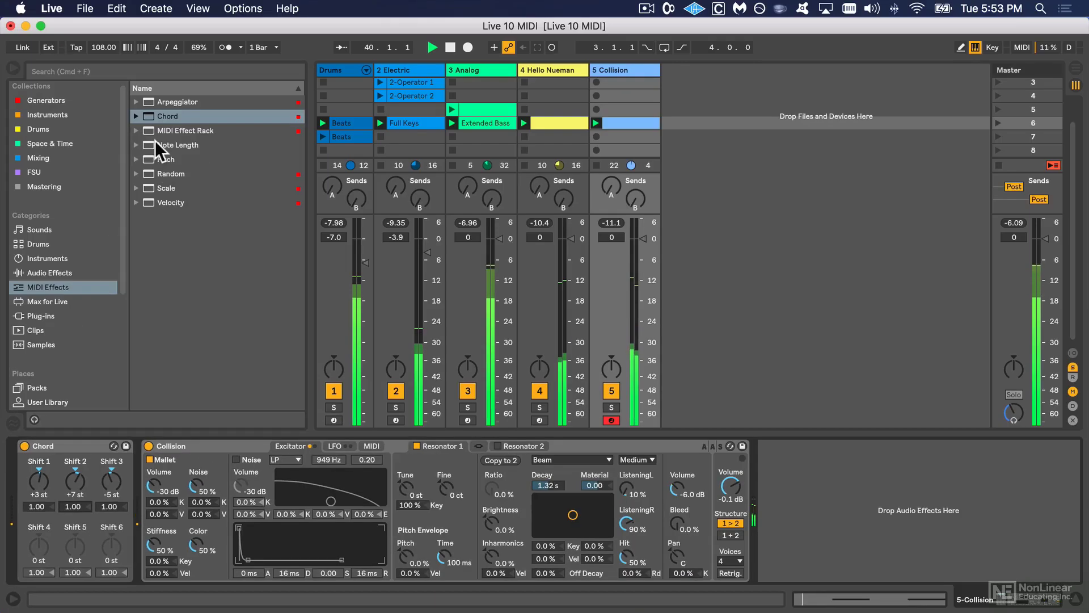
drag(151, 142, 184, 538)
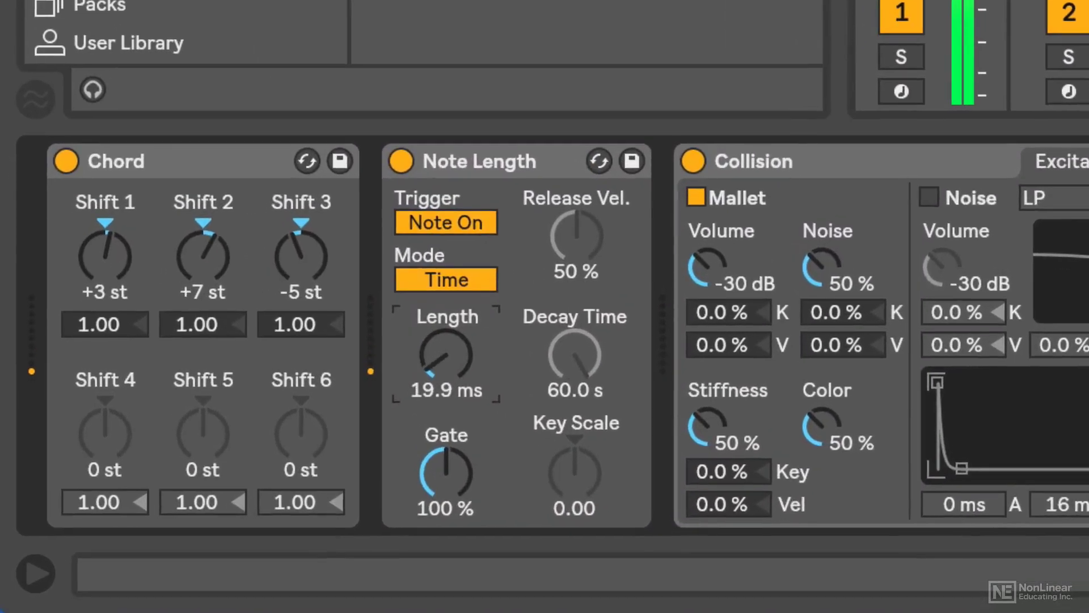
Step: Turn Note Length to 158 ms and add an Arpeggiator after it
drag(448, 341, 448, 332)
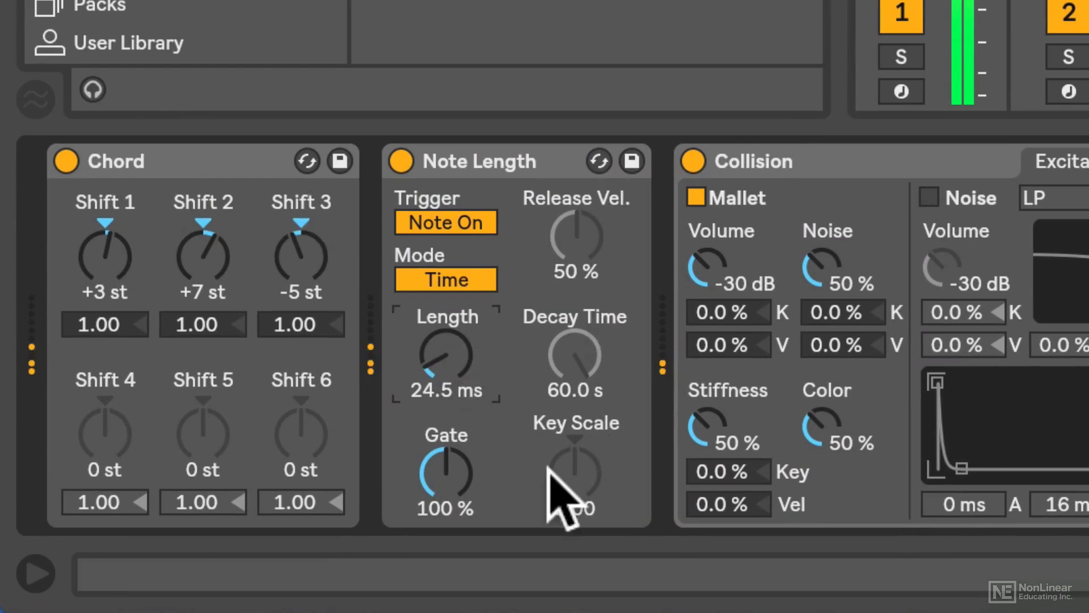
mouse_move(430, 358)
mouse_down()
mouse_move(430, 306)
mouse_move(430, 340)
mouse_up()
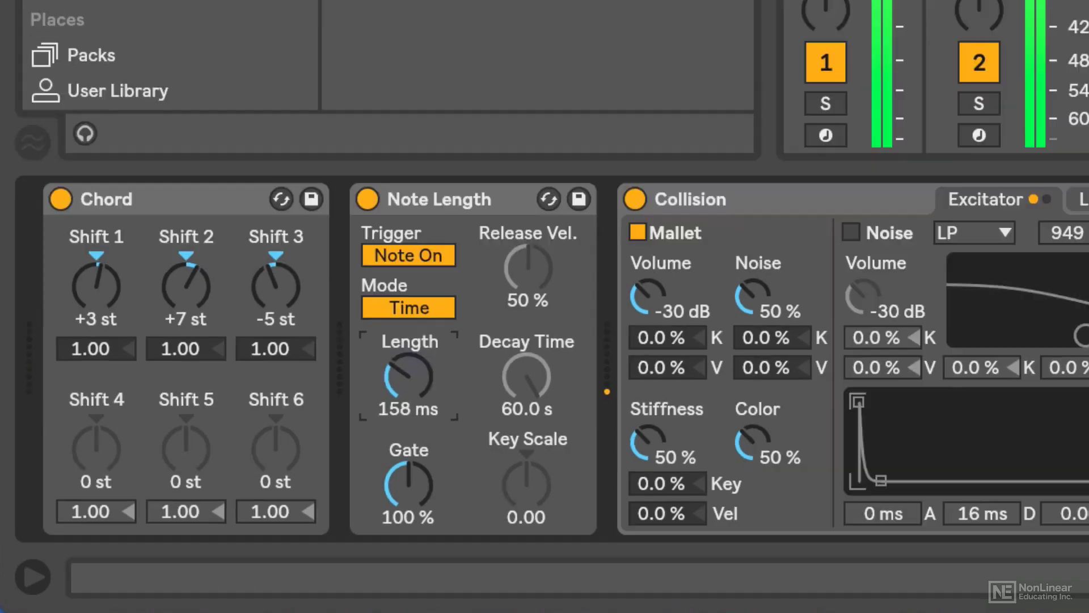
drag(161, 99, 227, 540)
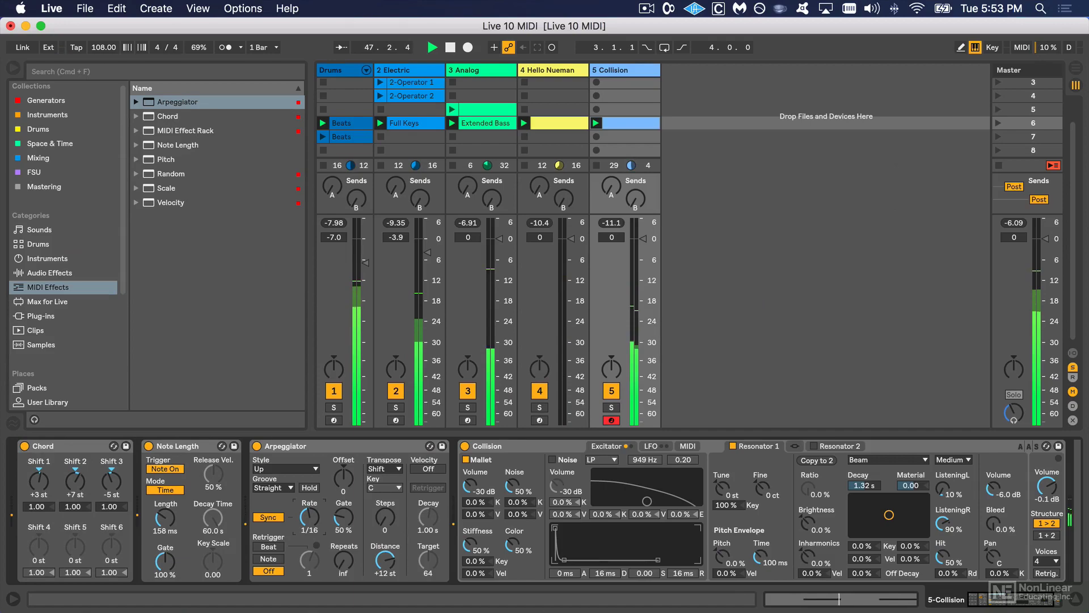
Step: Speed up the Arpeggiator rate and shorten its gate to 40%
drag(309, 516, 309, 499)
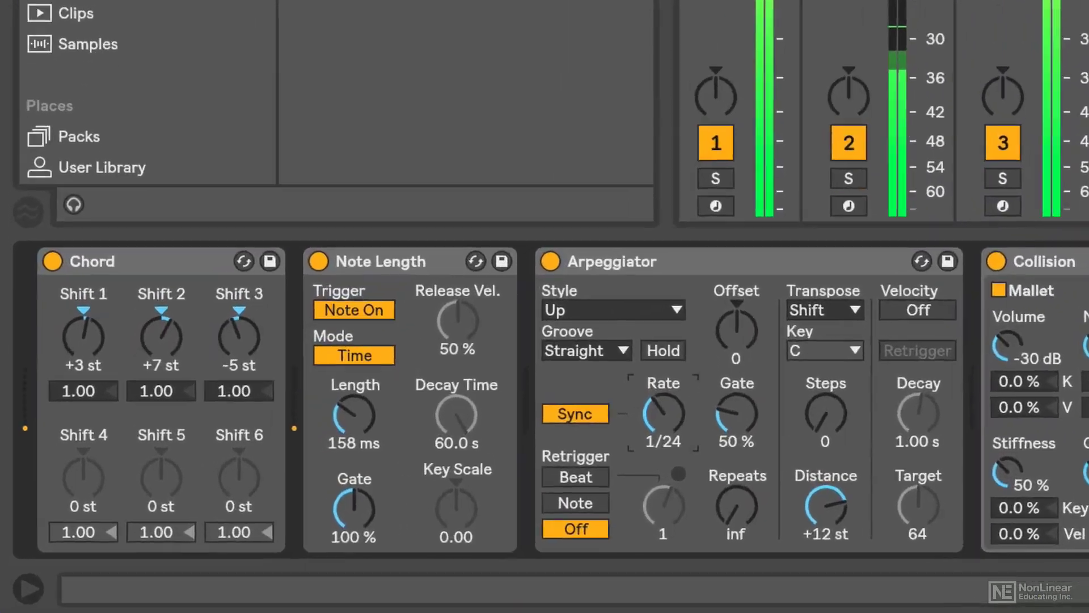
drag(663, 413, 663, 420)
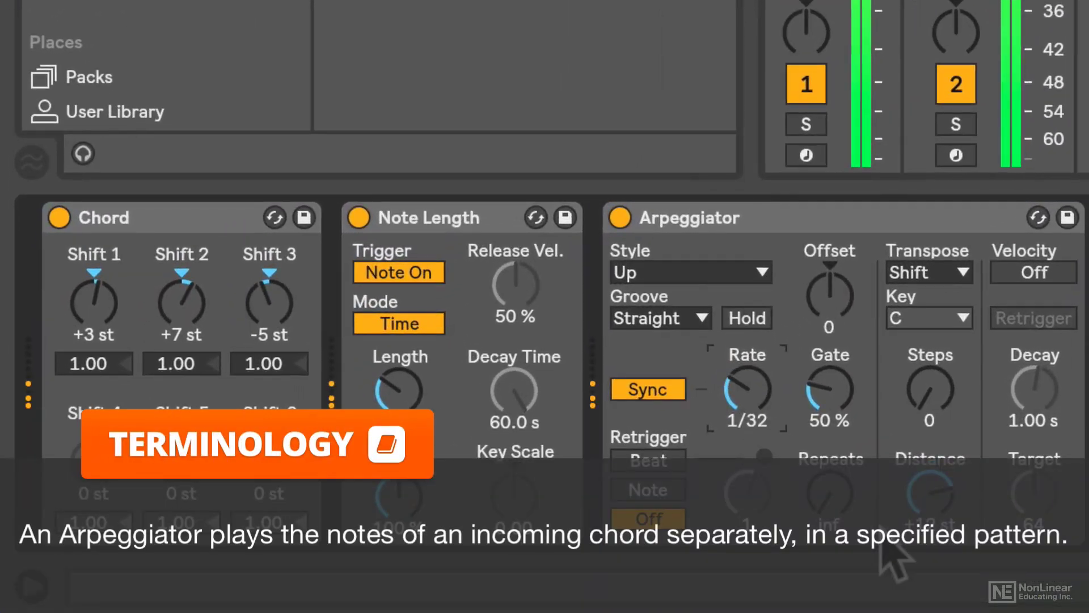
click(829, 390)
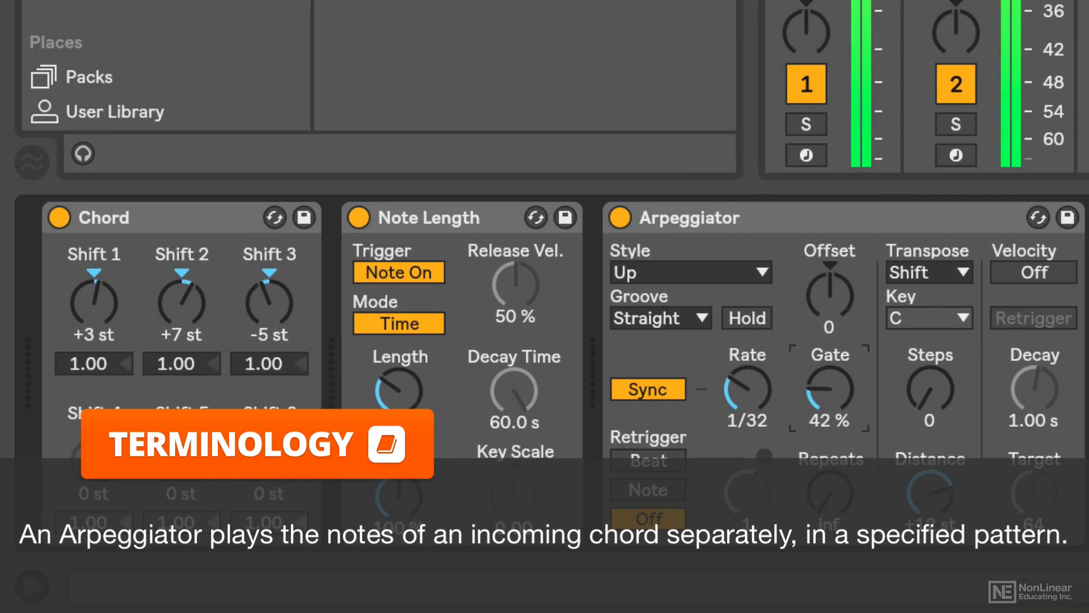
drag(829, 397, 834, 433)
drag(936, 401, 935, 392)
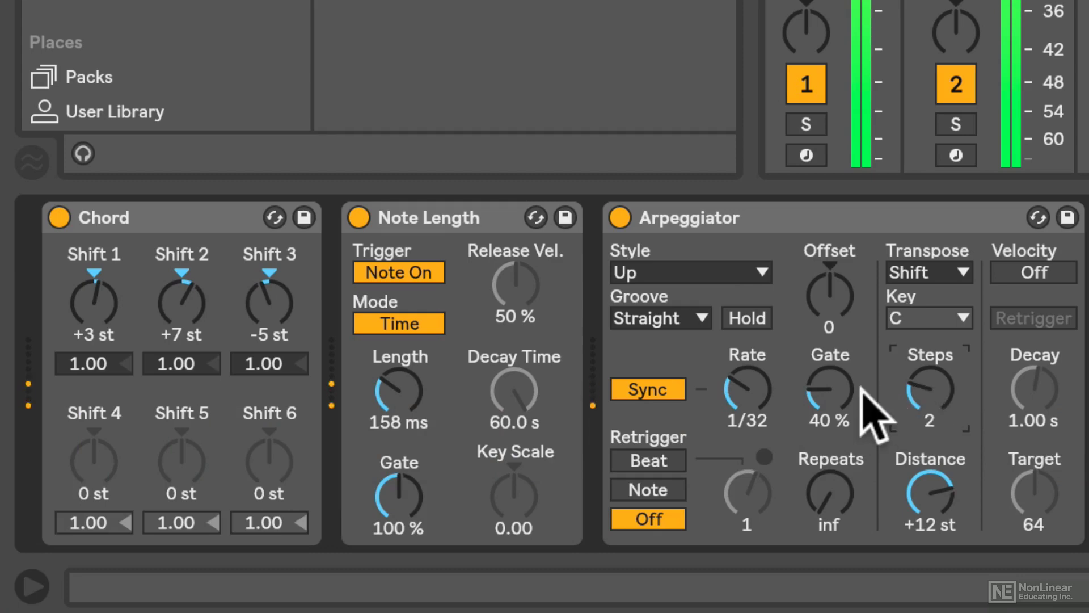
drag(763, 396, 774, 292)
Step: Try the Con & Diverge, Random Other and UpDown arpeggio styles
click(754, 272)
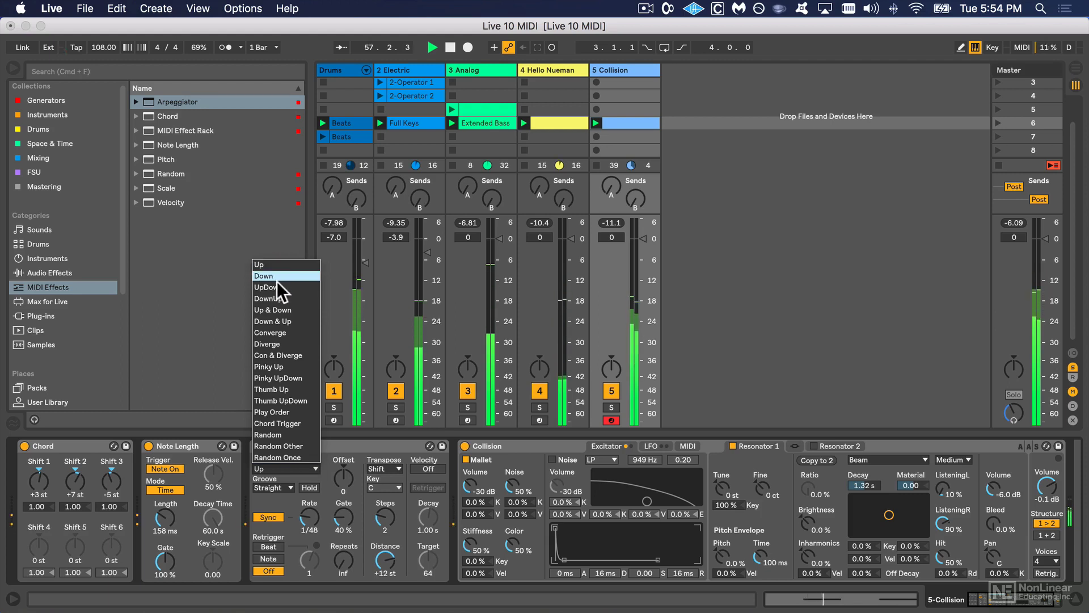
click(274, 353)
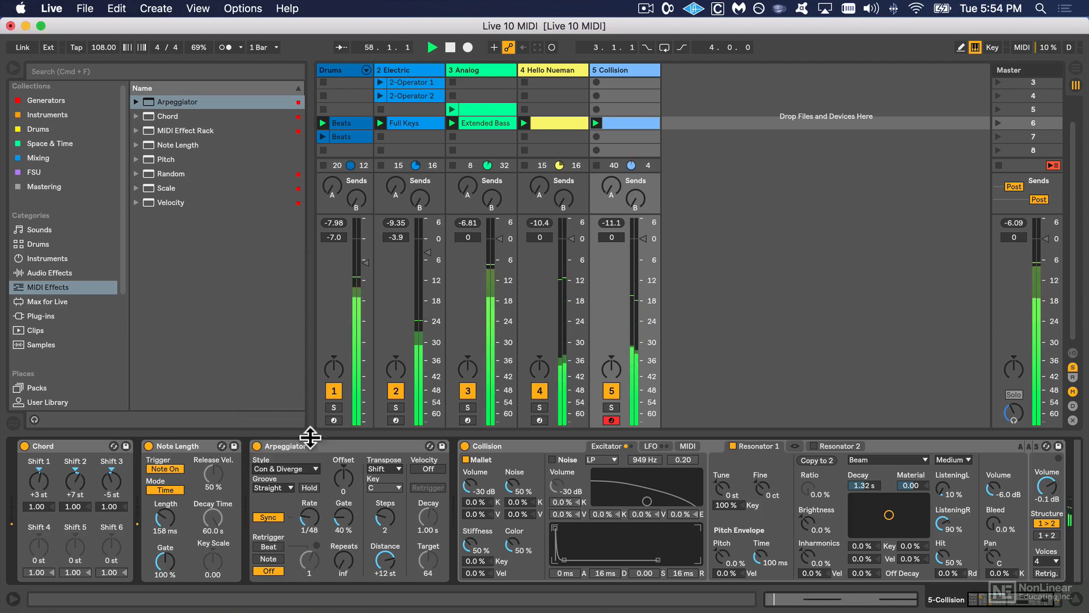
click(315, 469)
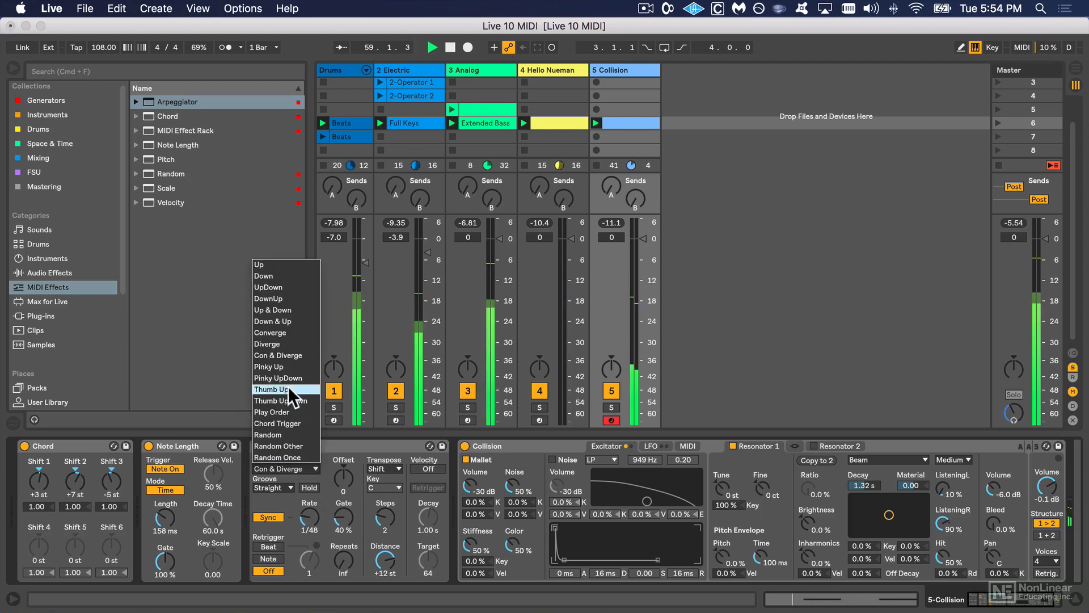
click(287, 445)
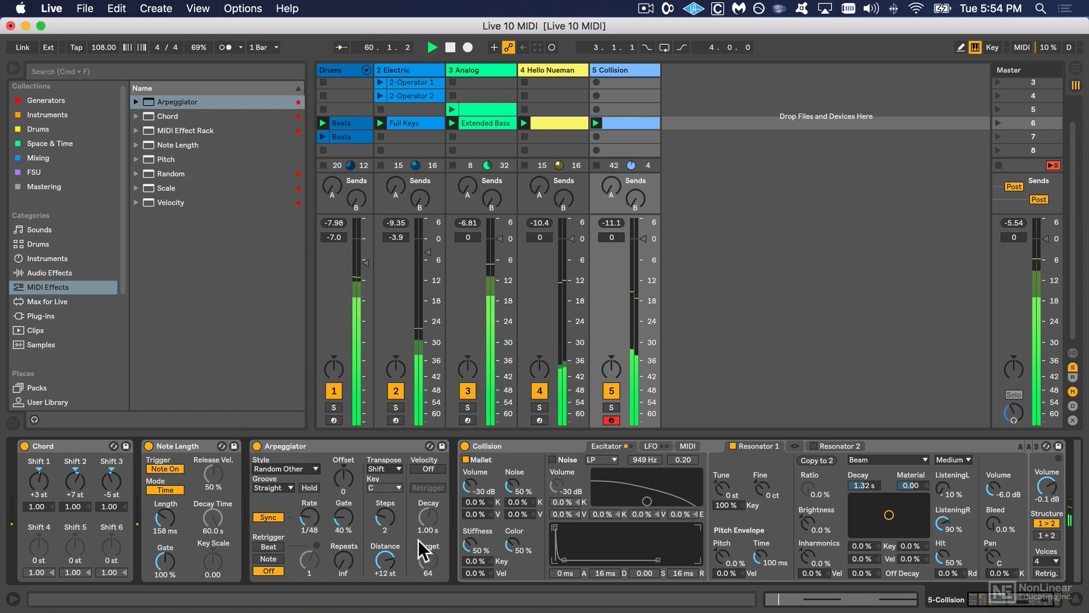
click(307, 469)
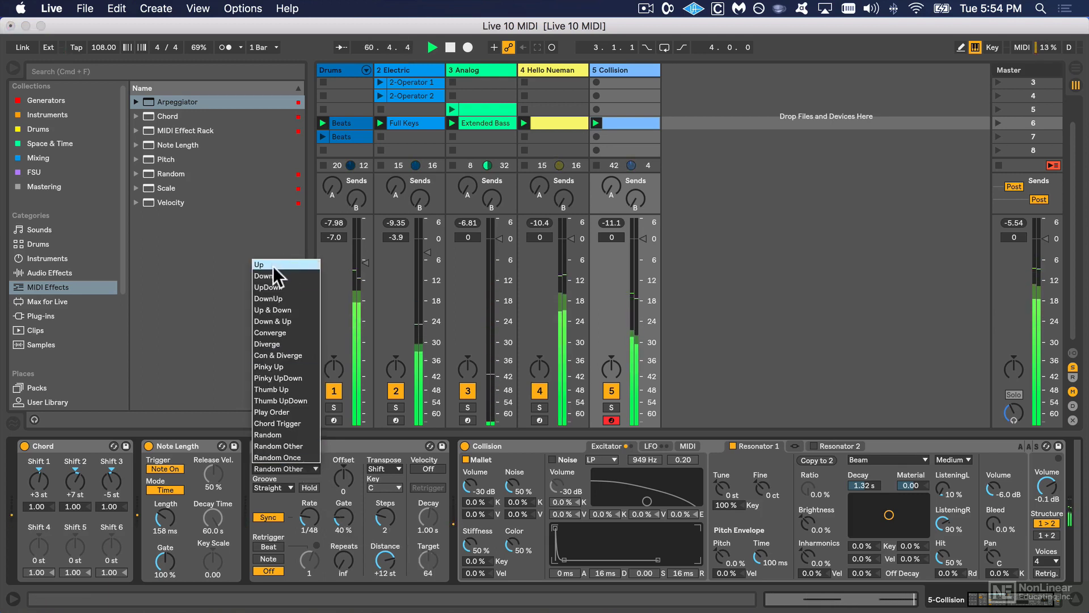
click(278, 287)
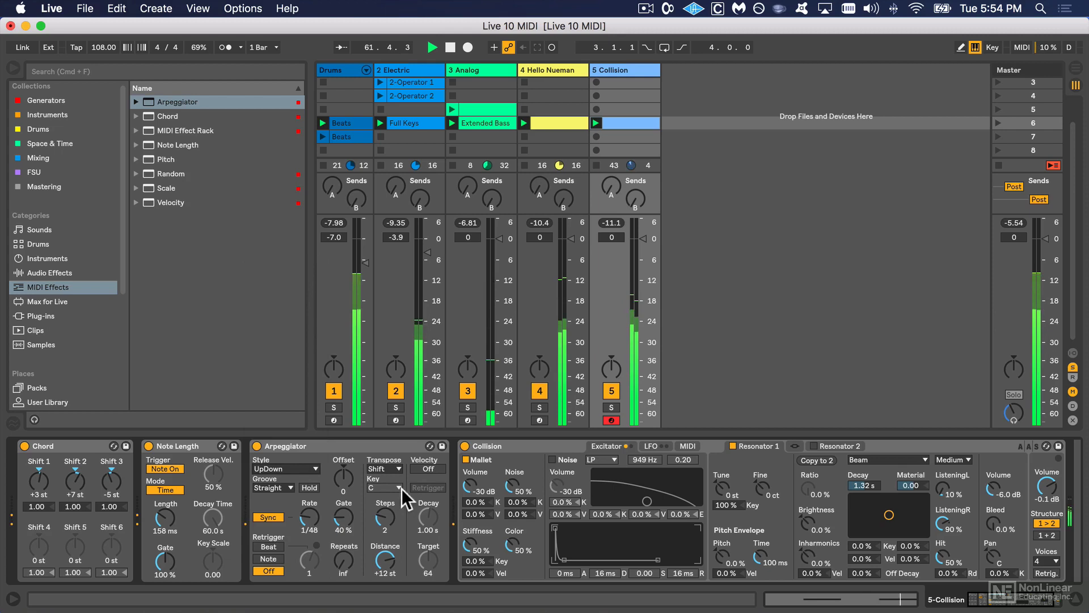
Step: Set Arpeggiator steps to 3 and style to Up, and Note Length to 138 ms
drag(385, 519, 384, 514)
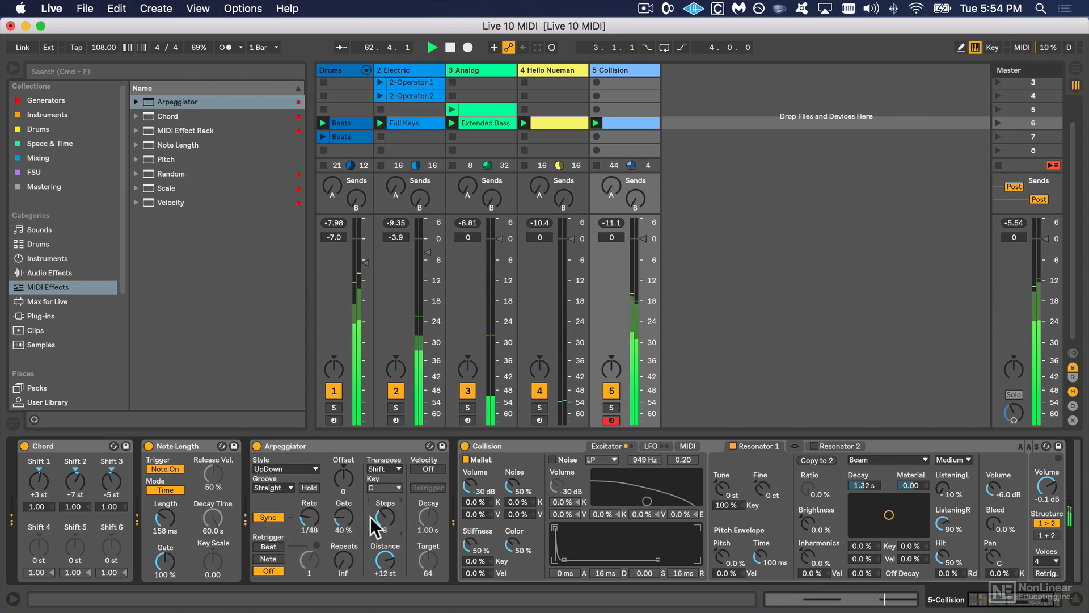
drag(164, 517, 165, 524)
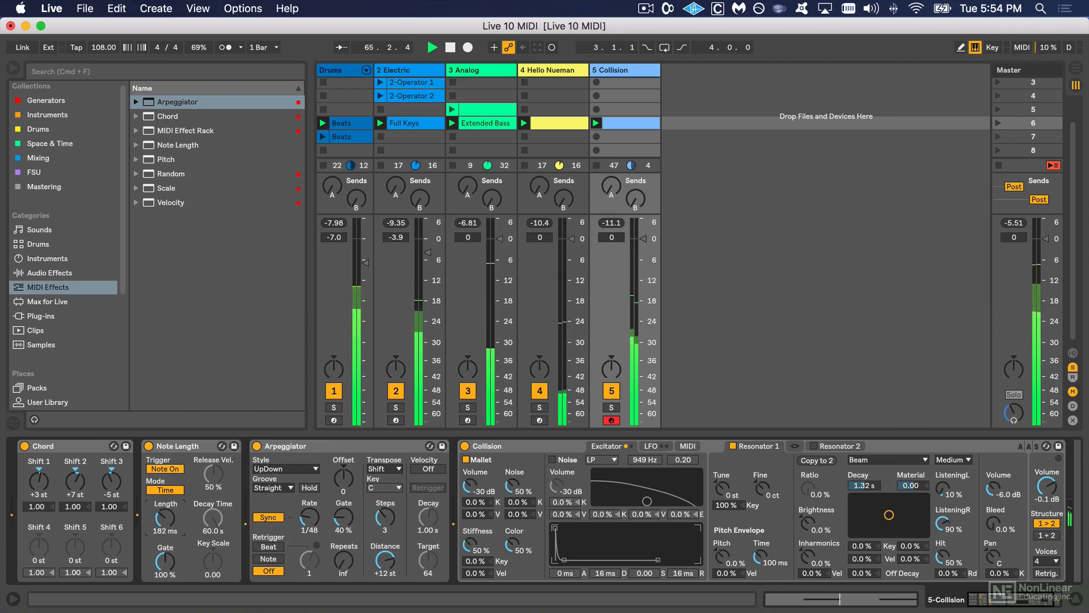
click(314, 470)
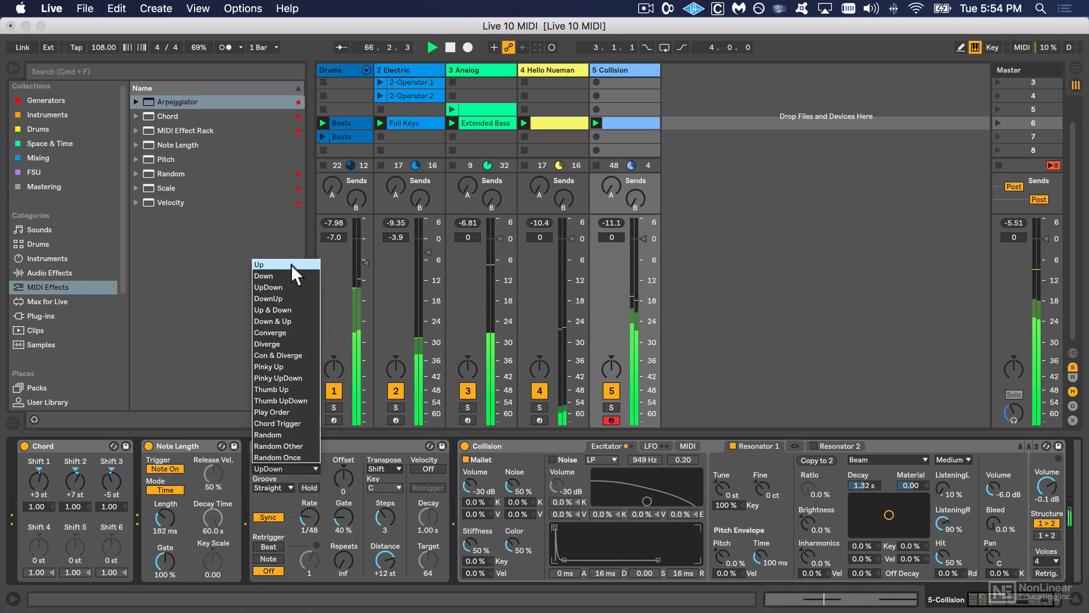
click(291, 264)
mouse_move(165, 517)
mouse_down()
mouse_move(164, 503)
mouse_move(164, 527)
mouse_up()
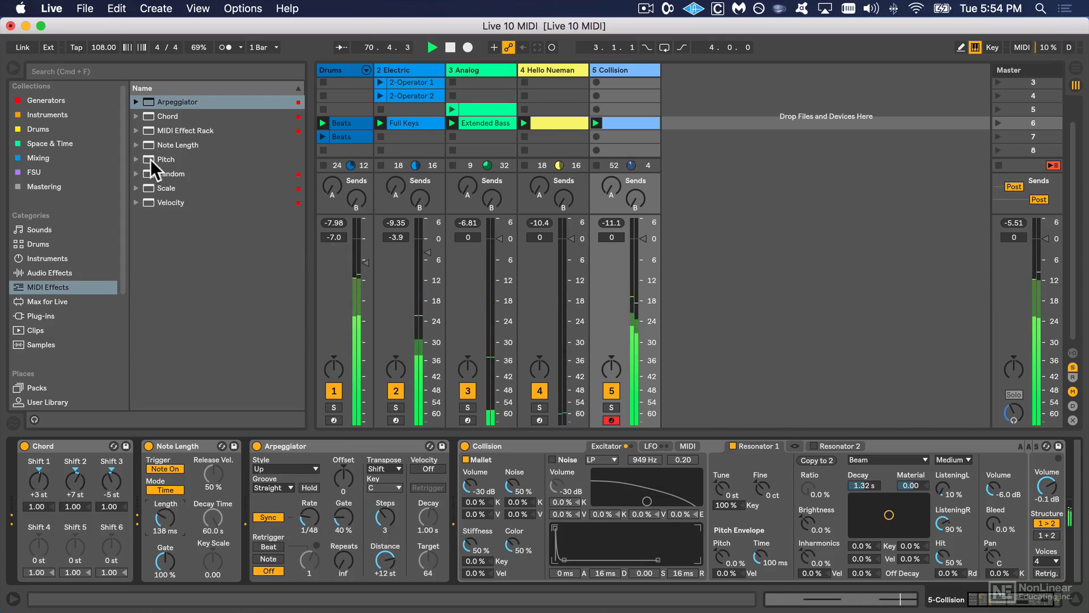
Step: Insert Pitch at the far left of Collision's chain, before Chord, at 0 st
drag(151, 159, 46, 476)
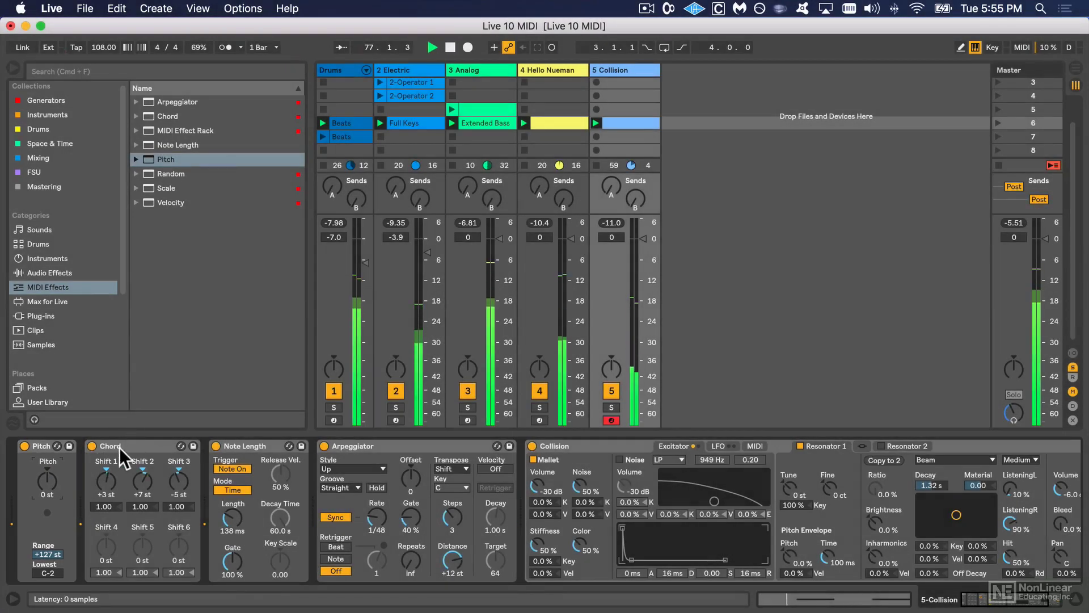
Step: Add a Scale effect after the Arpeggiator and load its C Minor preset
click(177, 188)
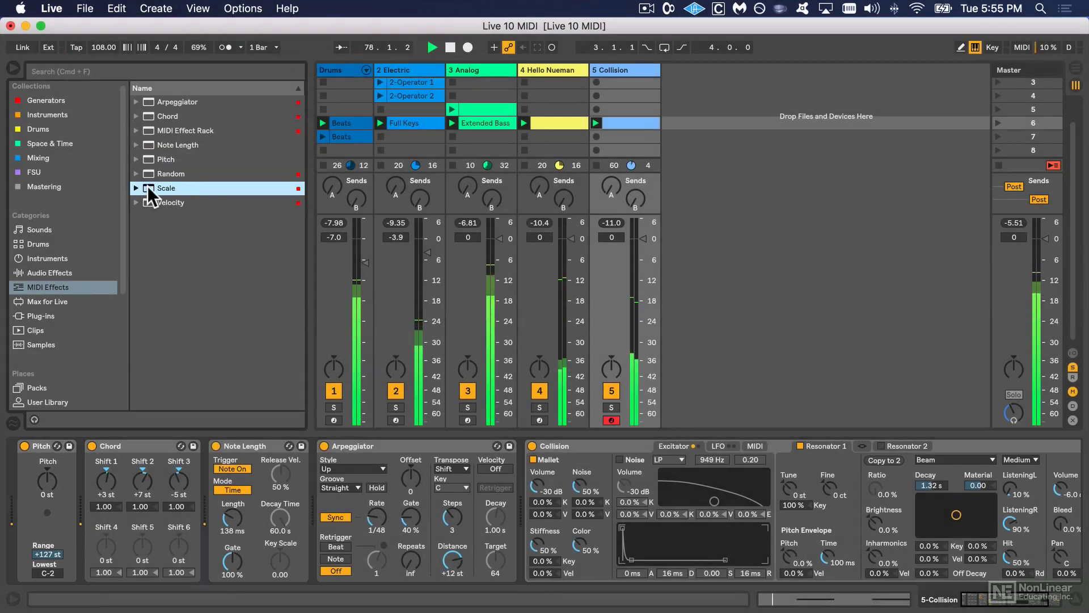
mouse_move(148, 185)
mouse_down()
mouse_move(427, 577)
mouse_move(499, 521)
mouse_up()
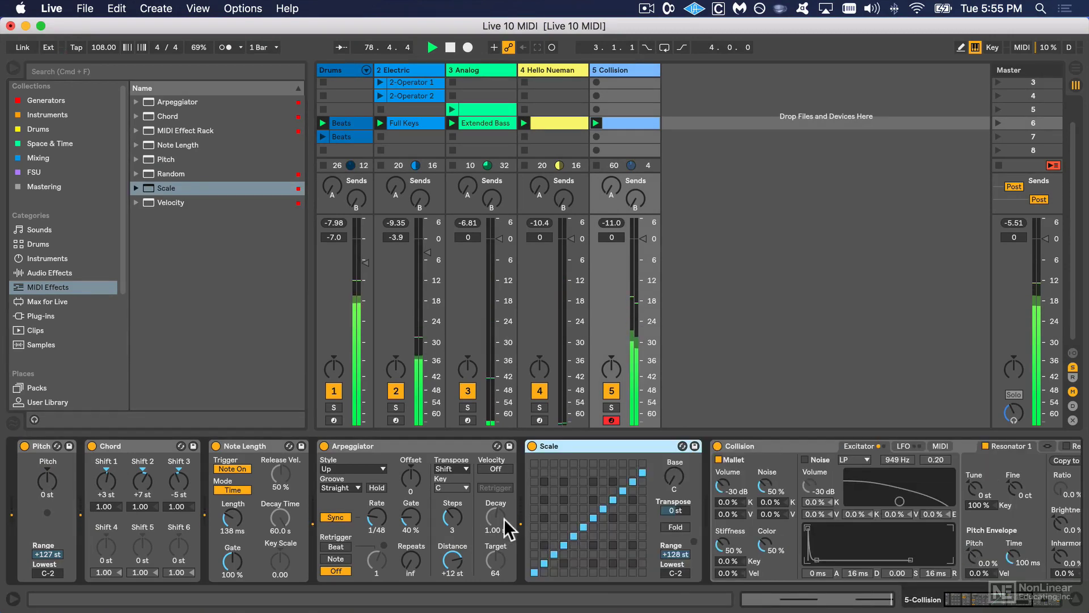
scroll(592, 497, right, 5)
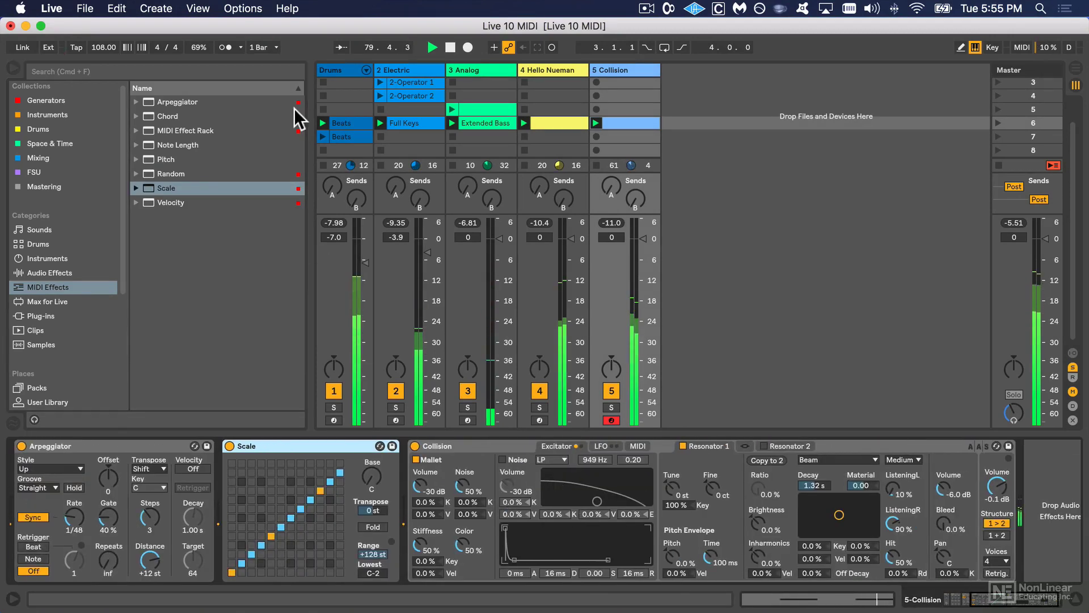
click(136, 186)
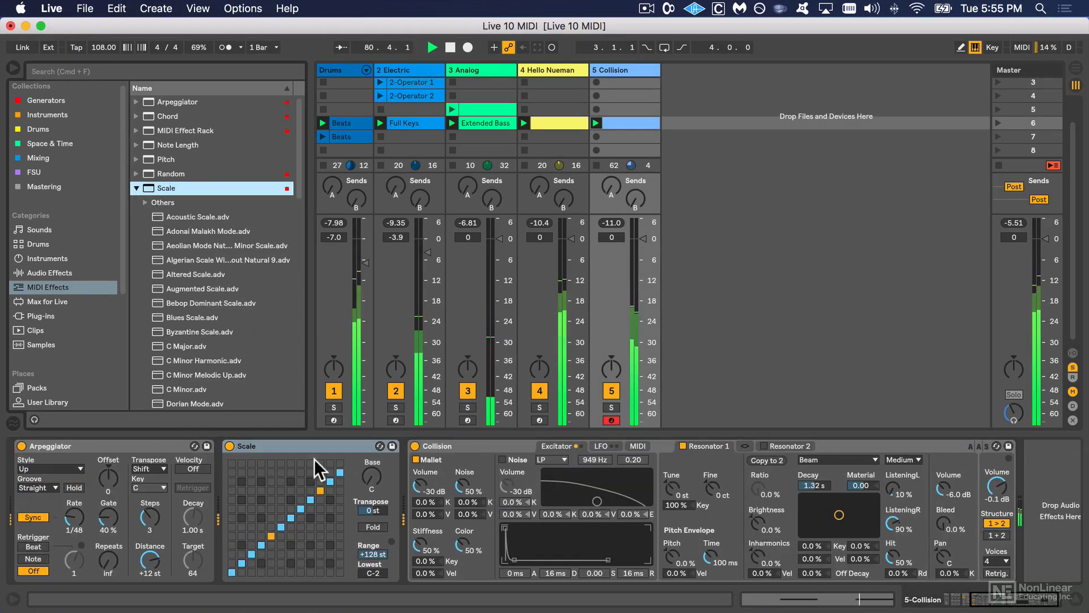
scroll(230, 340, down, 4)
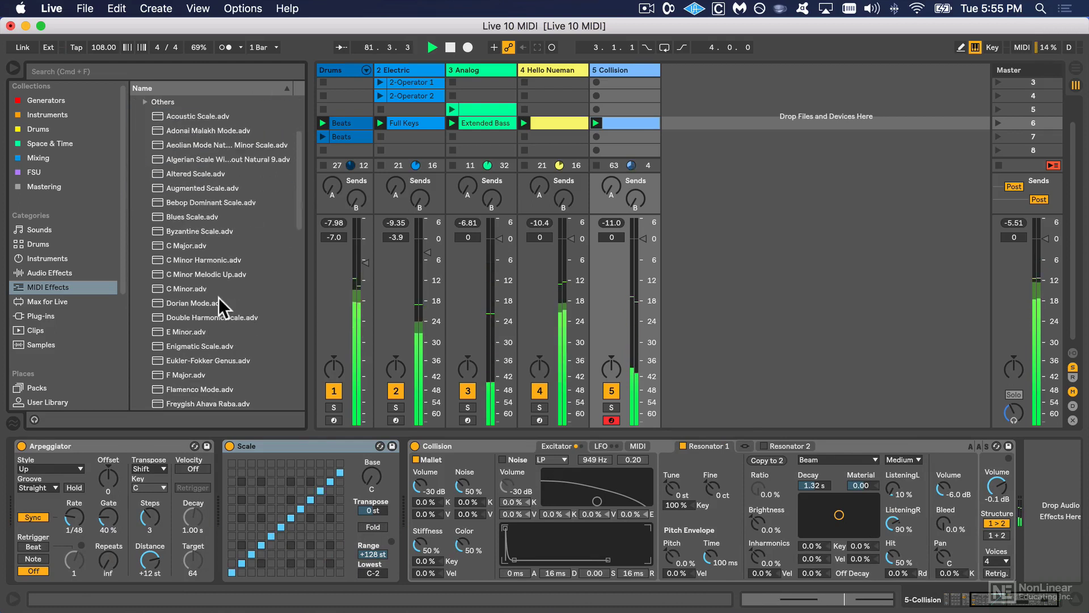
scroll(200, 308, down, 2)
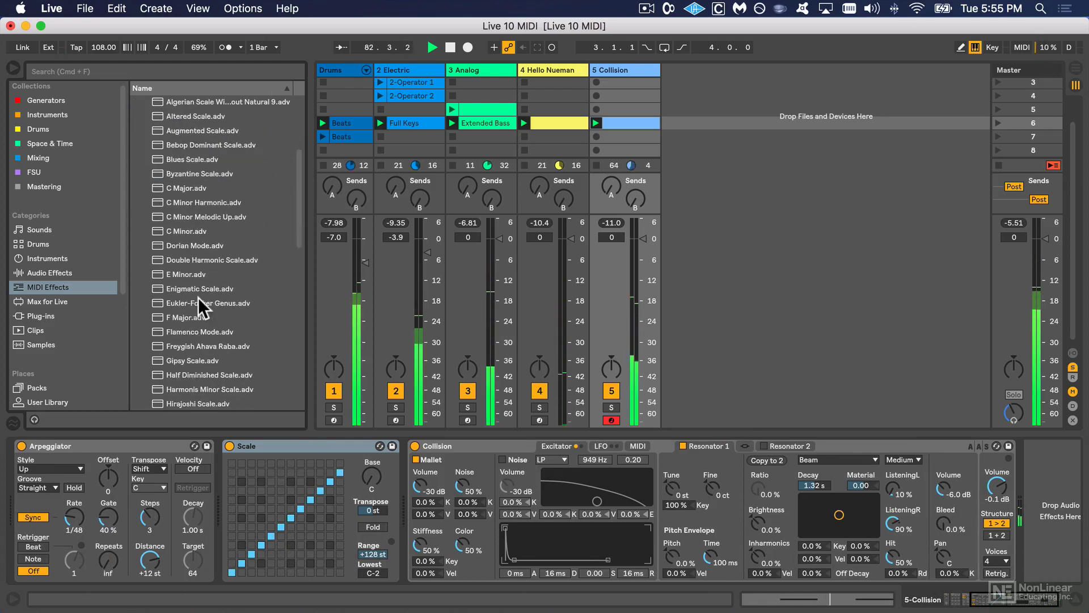
drag(193, 230, 307, 506)
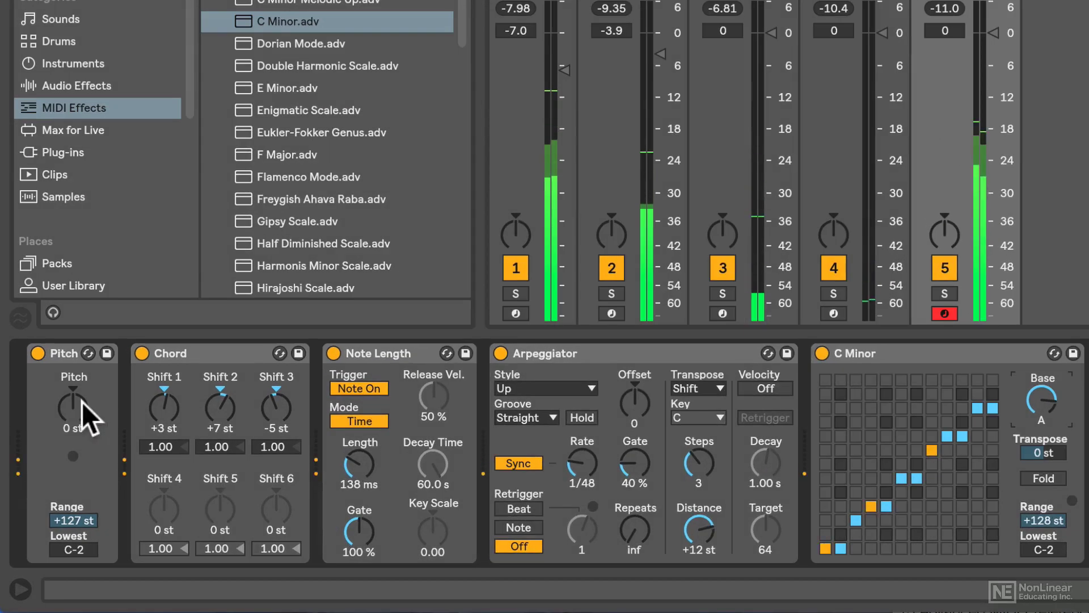
Step: Experiment with Pitch and Note Length, ending at 129 ms and 0 st
drag(81, 402, 81, 381)
drag(357, 464, 357, 414)
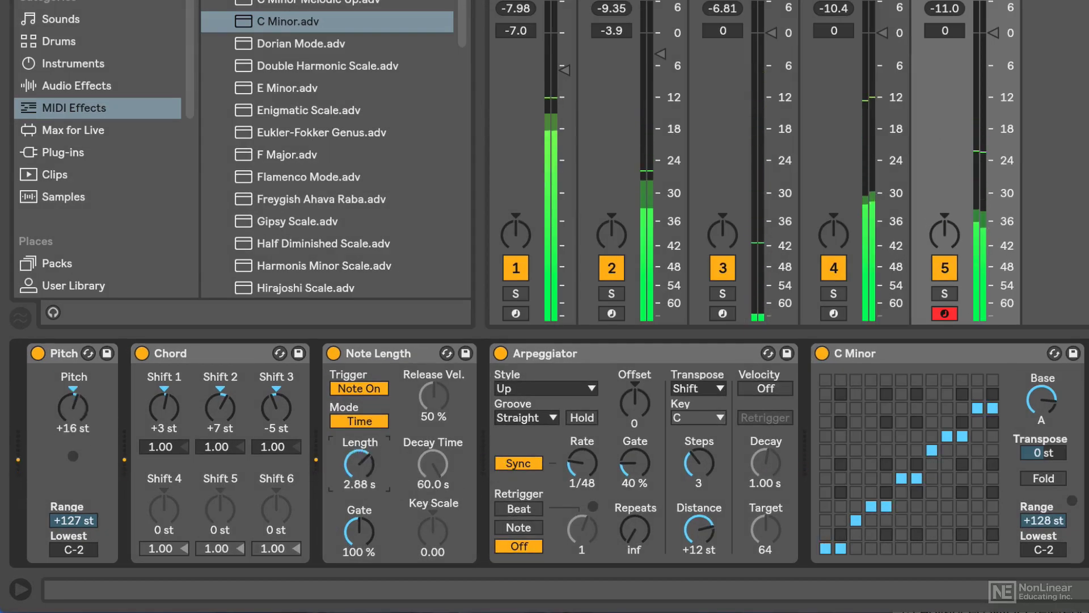
mouse_move(73, 407)
mouse_down()
mouse_move(72, 399)
mouse_move(73, 486)
mouse_move(73, 398)
mouse_up()
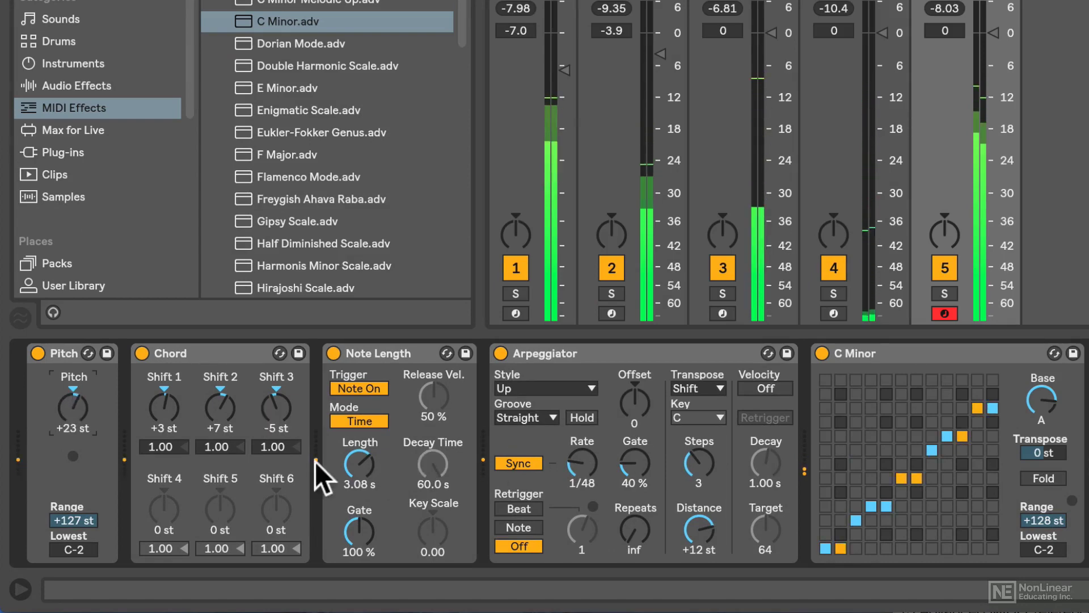
mouse_move(360, 464)
mouse_down()
mouse_move(359, 496)
mouse_move(359, 458)
mouse_up()
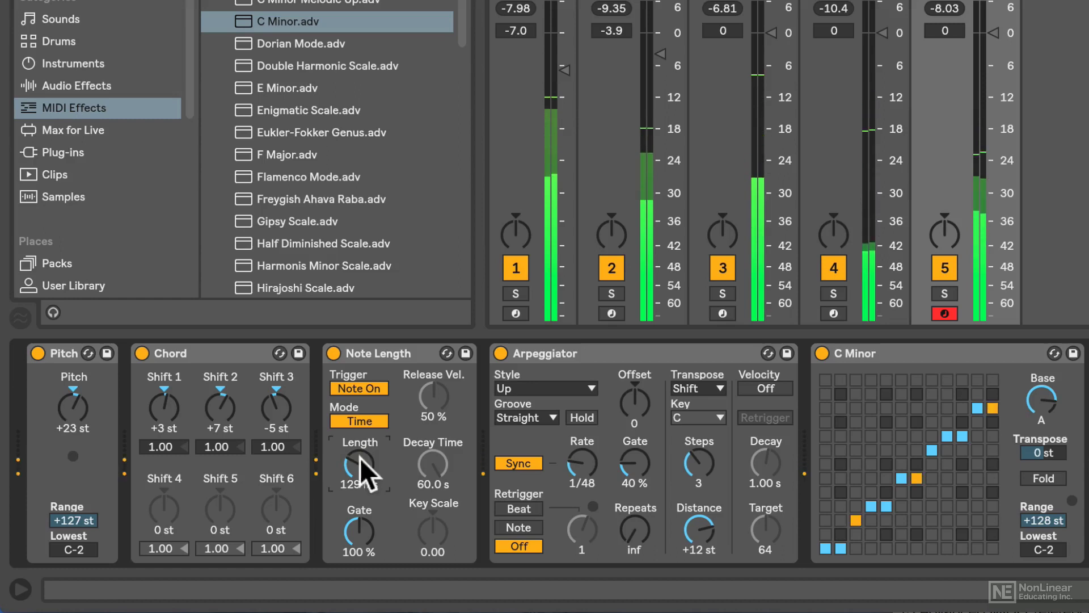
drag(84, 403, 69, 424)
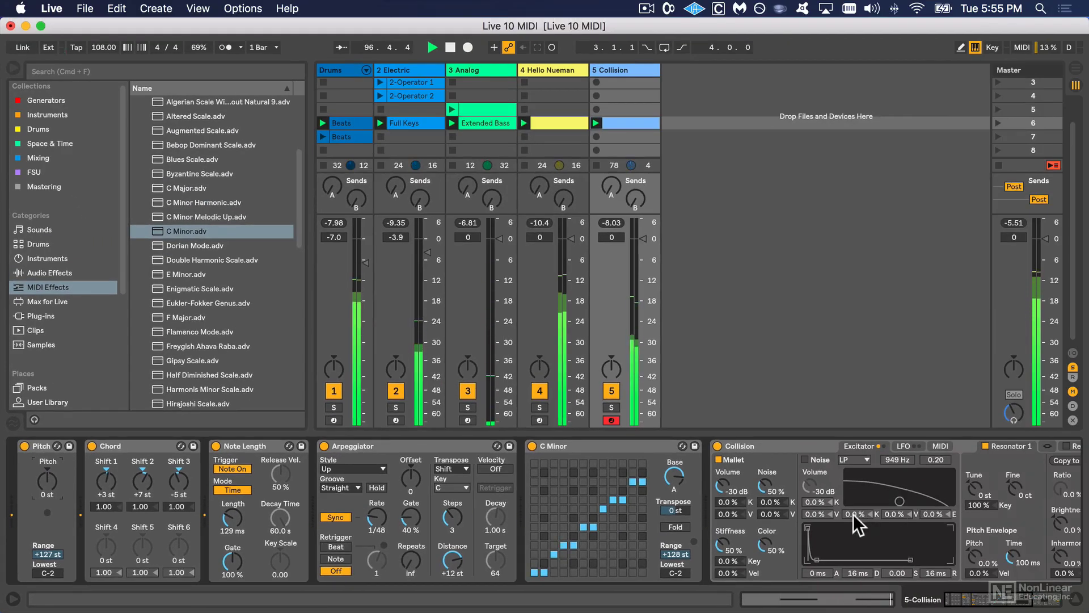
Step: Insert a Random effect between the Arpeggiator and C Minor
scroll(247, 233, up, 10)
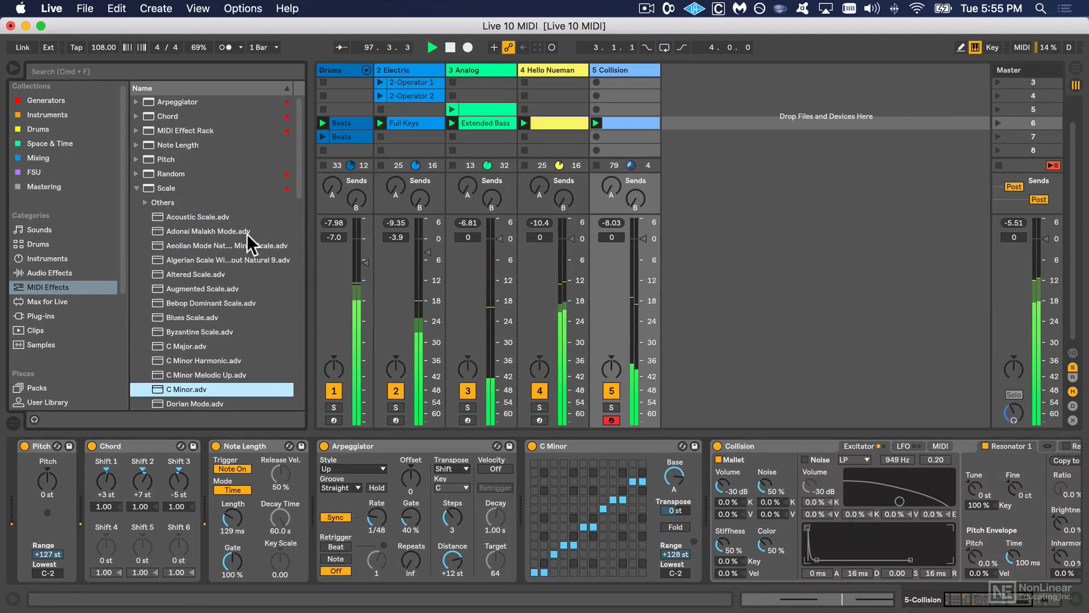
click(137, 186)
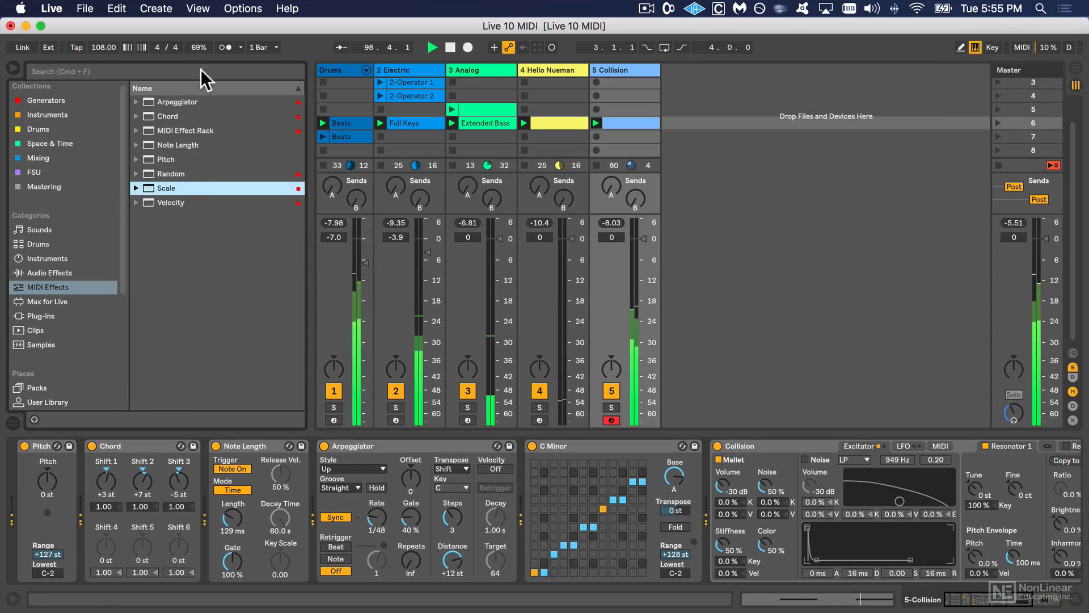
click(173, 203)
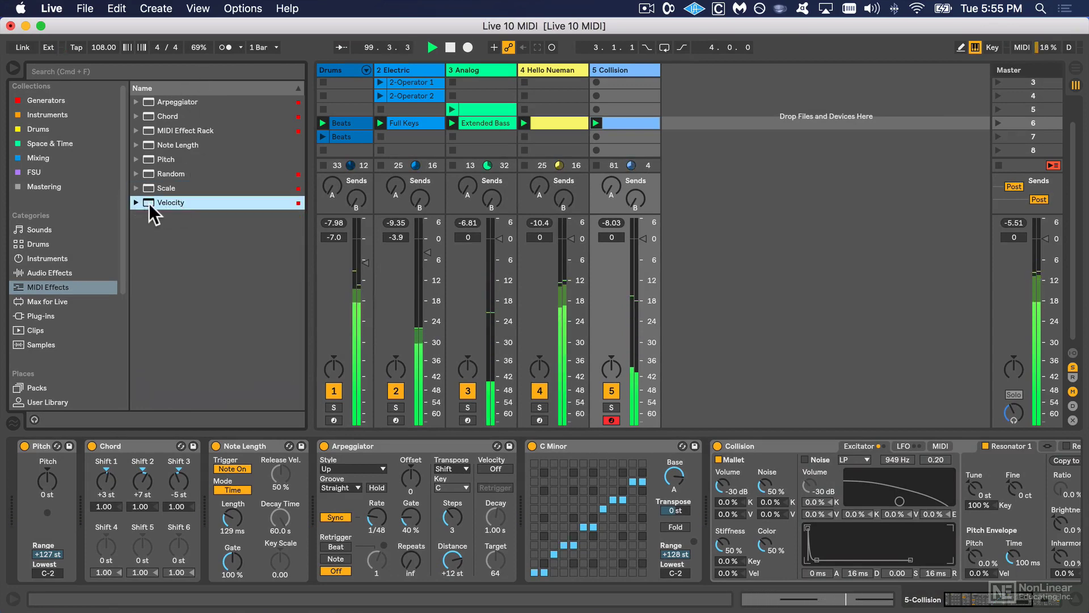
click(145, 170)
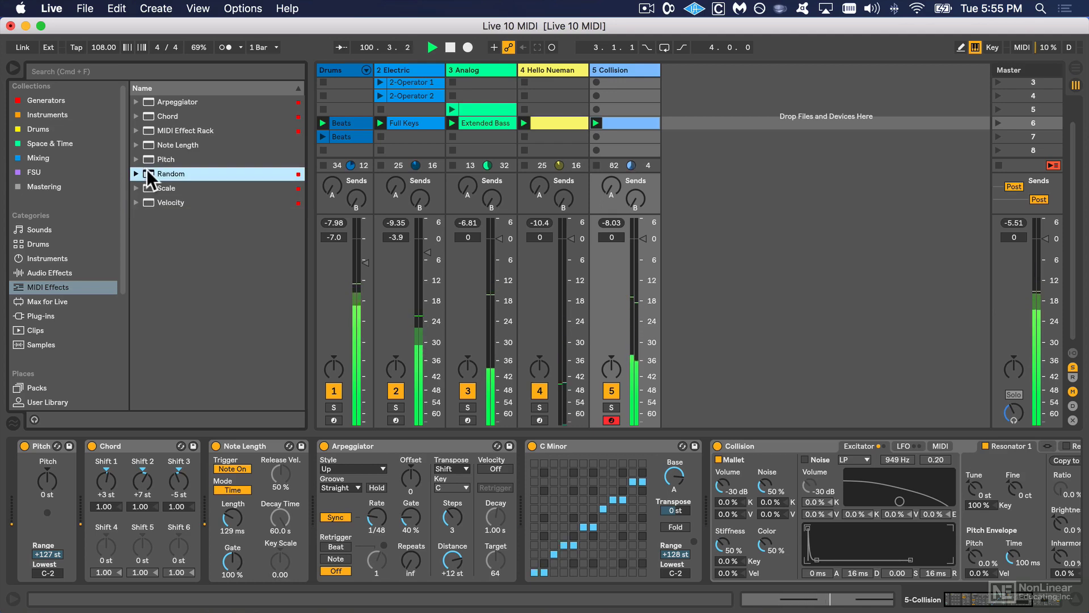
drag(146, 170, 560, 510)
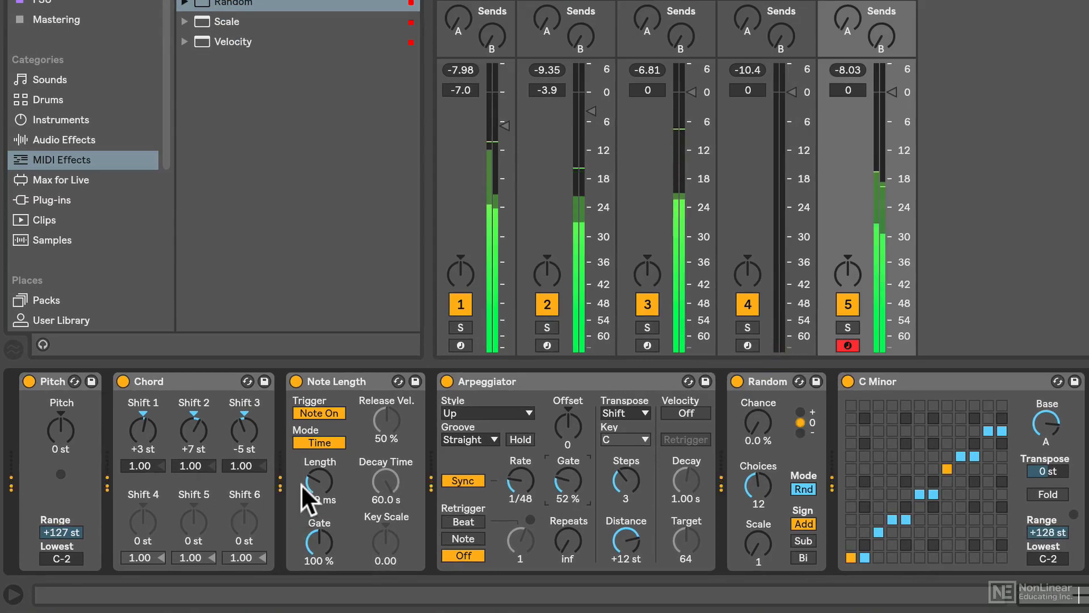
Step: Set Random's Chance to 23%, Note Length to 224 ms, and adjust the Arpeggiator rate
drag(331, 481, 331, 453)
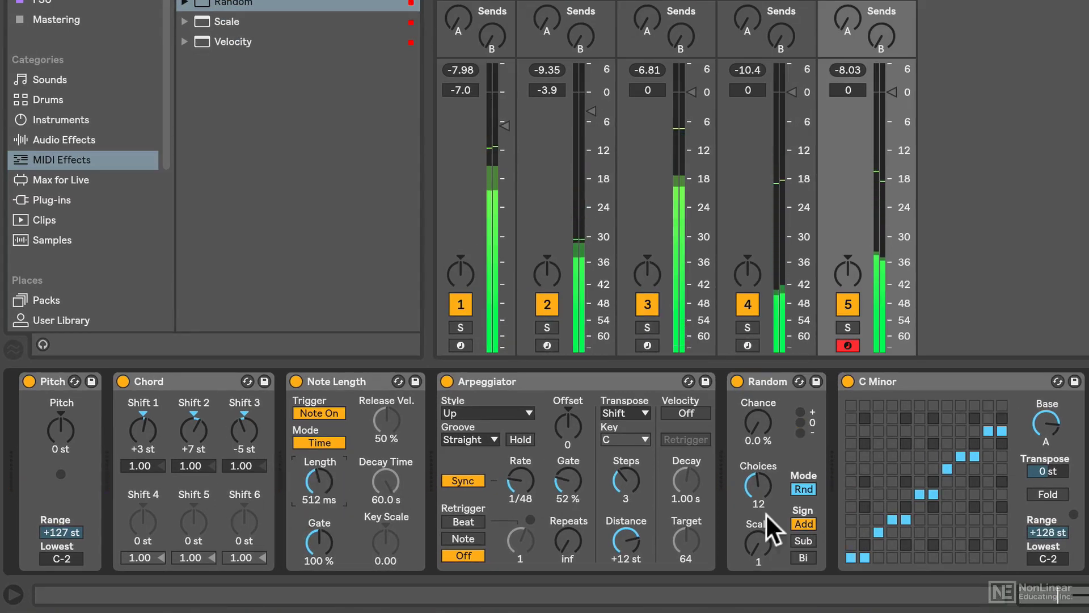
mouse_move(763, 524)
mouse_down()
mouse_move(763, 511)
mouse_move(760, 531)
mouse_up()
drag(757, 422, 758, 409)
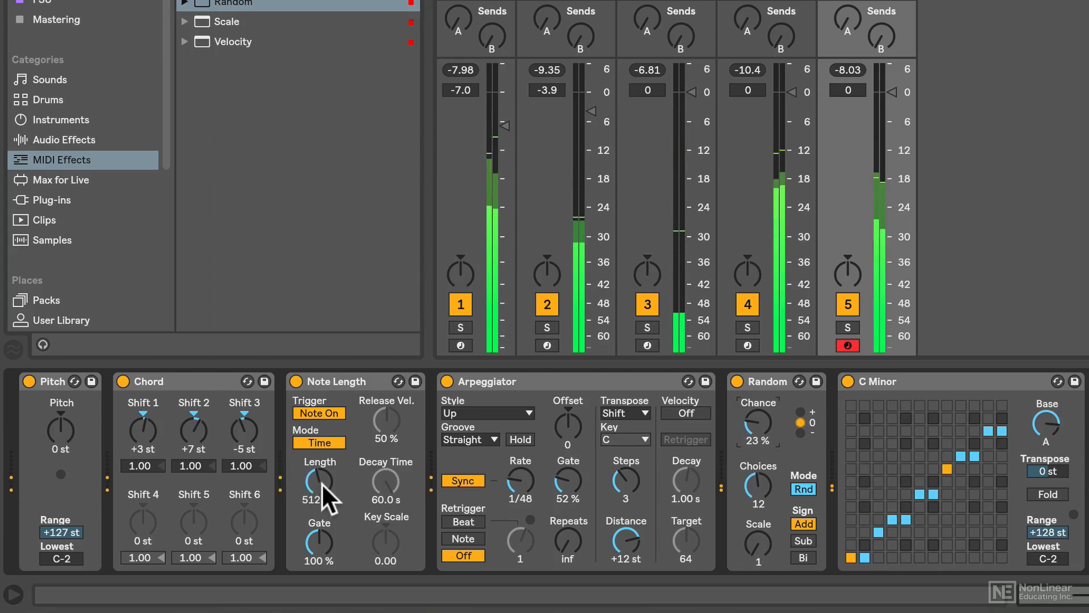
drag(321, 482, 321, 462)
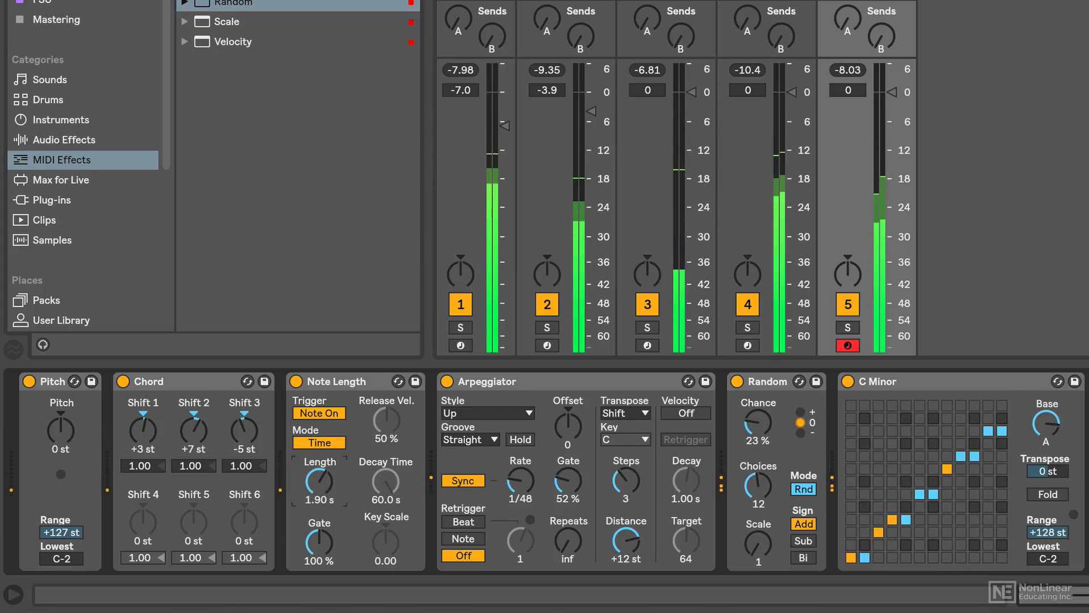
mouse_move(320, 481)
mouse_down()
mouse_move(320, 499)
mouse_move(319, 484)
mouse_up()
click(520, 480)
click(386, 481)
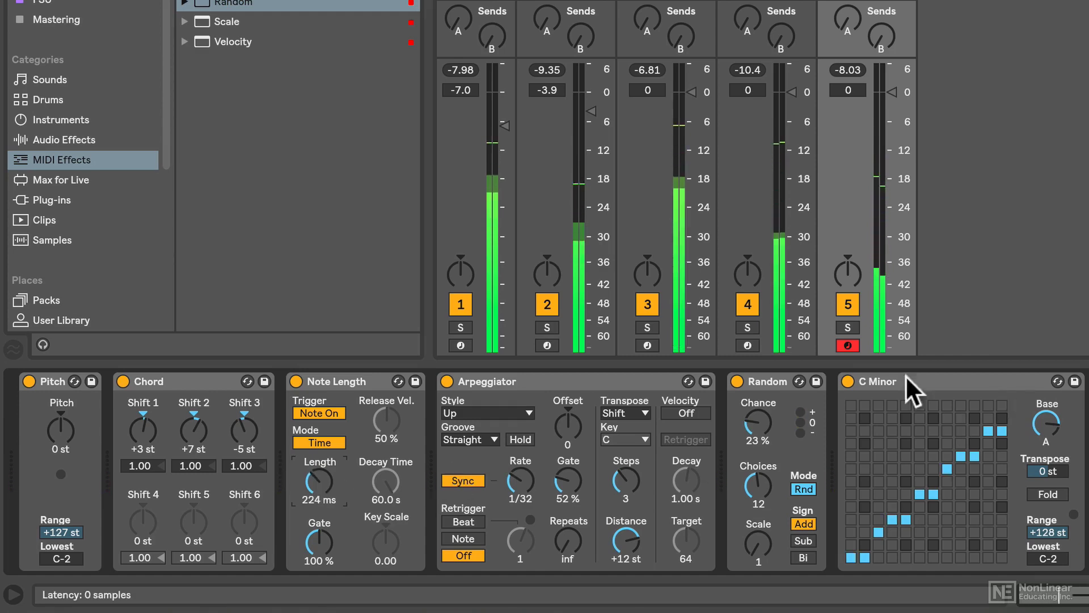
Step: Shorten the Note Length to 158 ms, keeping the Random effect just before C Minor
click(764, 379)
drag(1075, 431, 1075, 434)
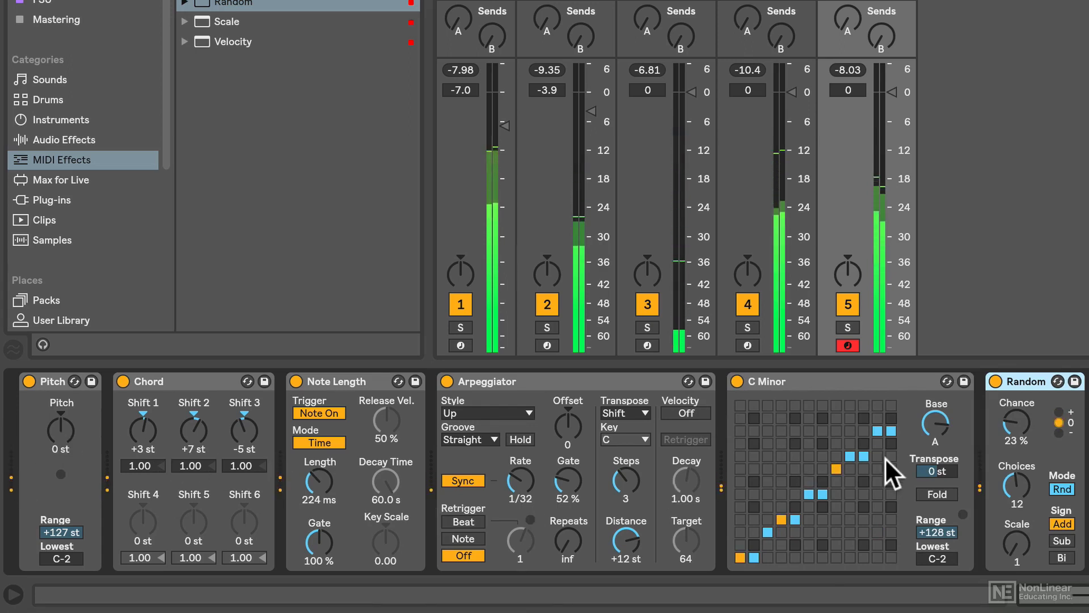
mouse_move(318, 476)
mouse_down()
mouse_move(318, 443)
mouse_move(318, 474)
mouse_up()
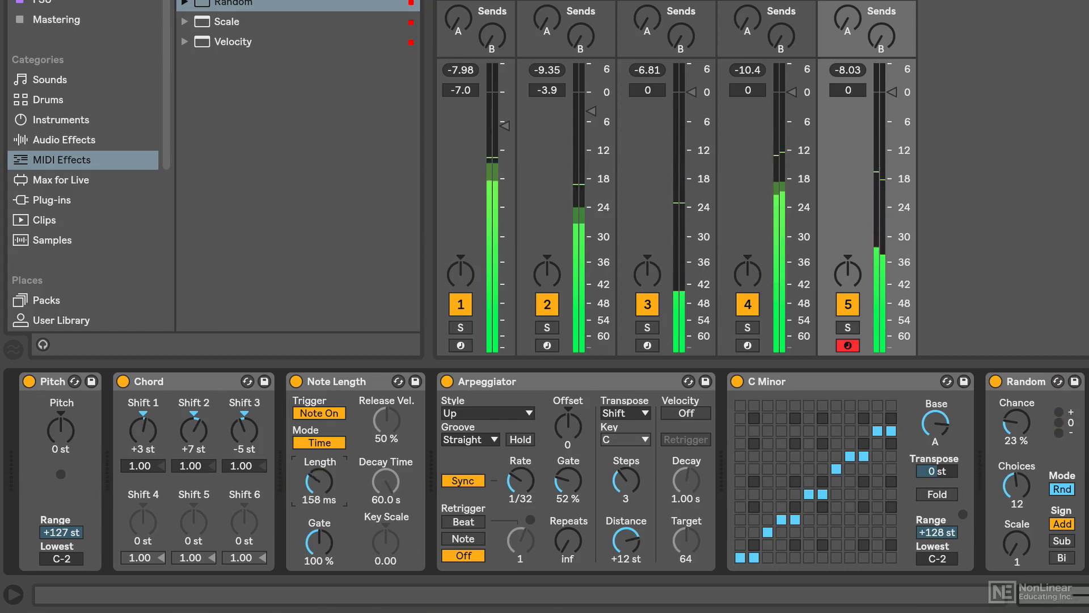
click(1023, 382)
drag(1024, 381, 732, 385)
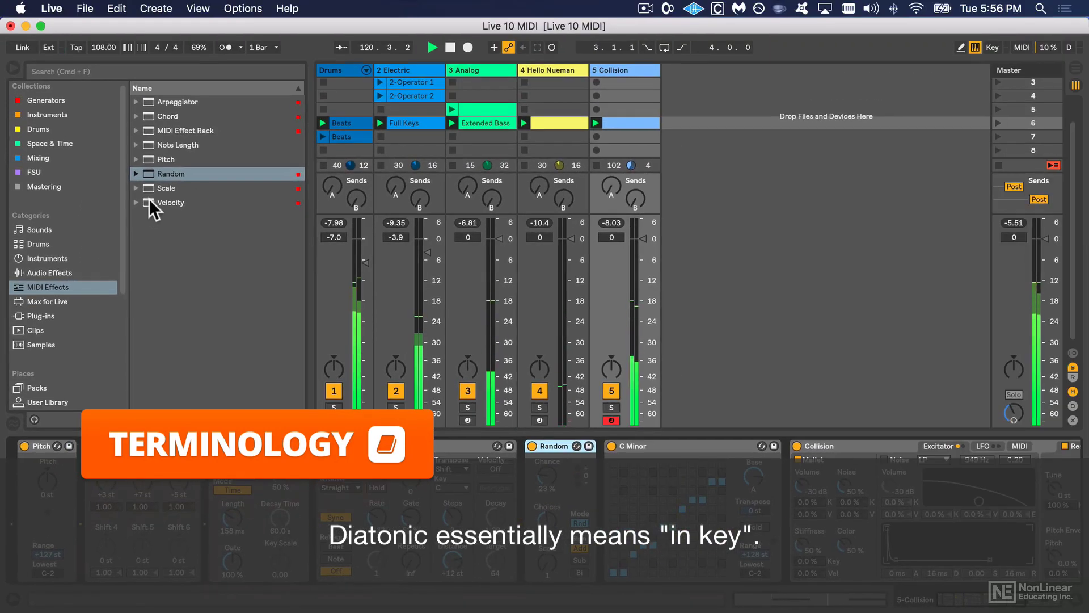
Step: Drop the Velocity MIDI effect into the chain right after C Minor
click(148, 201)
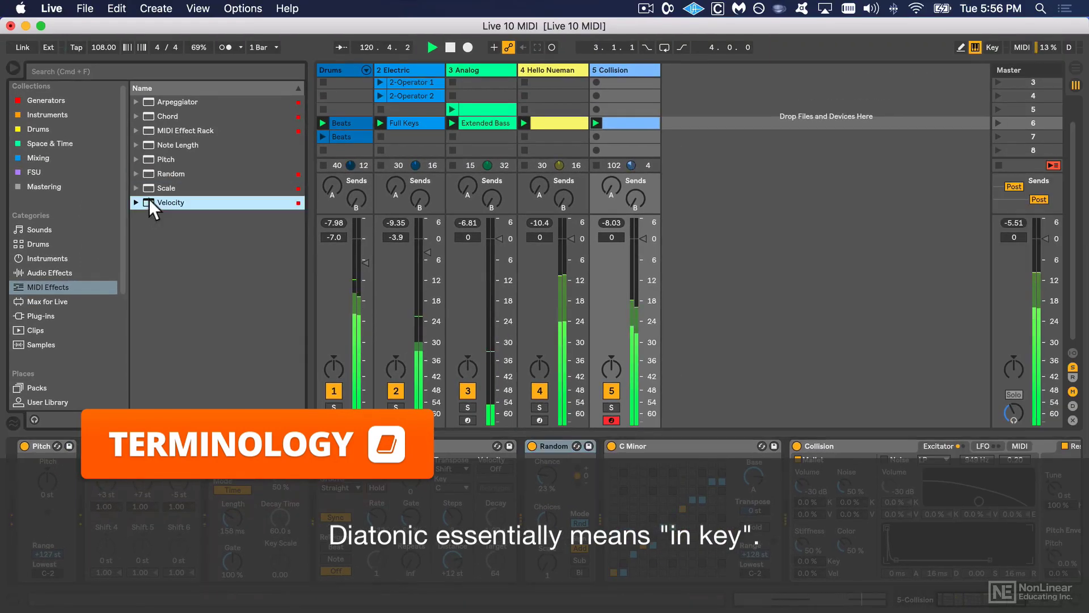
drag(730, 483, 730, 482)
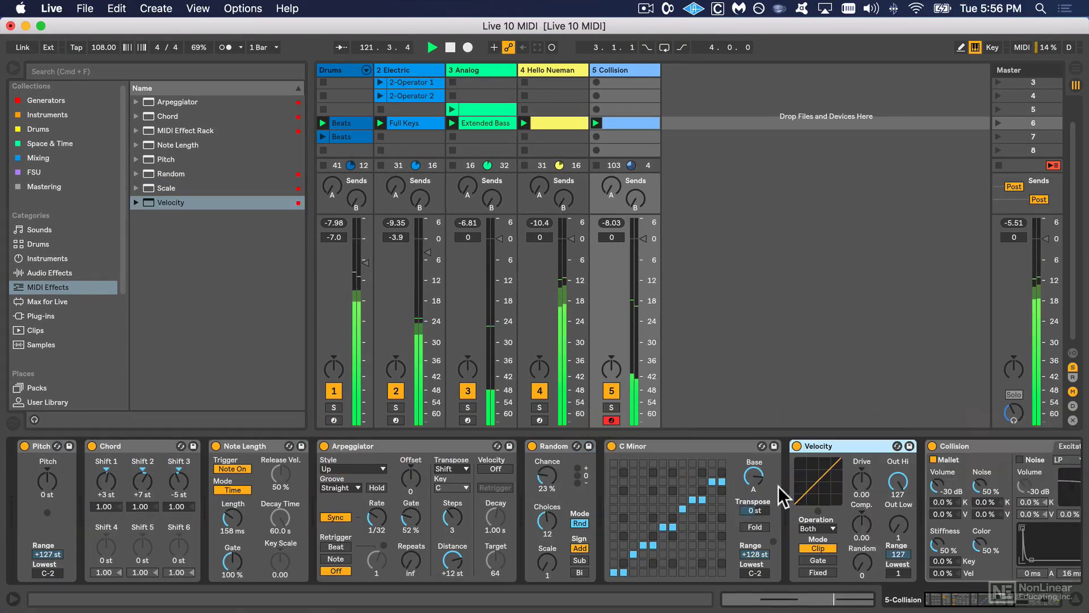
scroll(836, 482, right, 10)
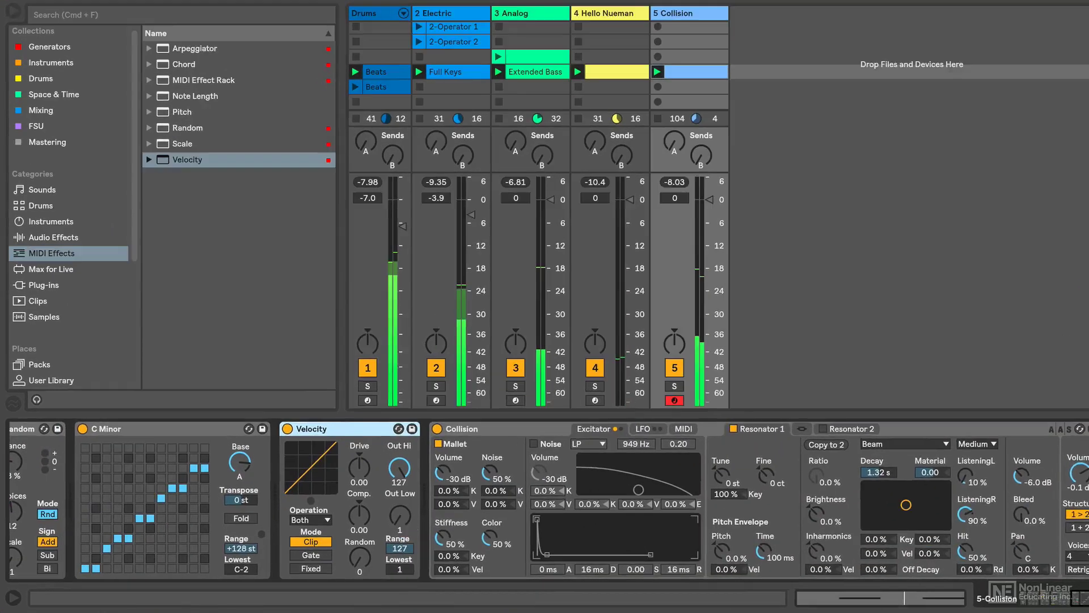
Step: Set Velocity's Out Low to 42, Out Hi to 83 and Random to 64
drag(365, 523, 366, 477)
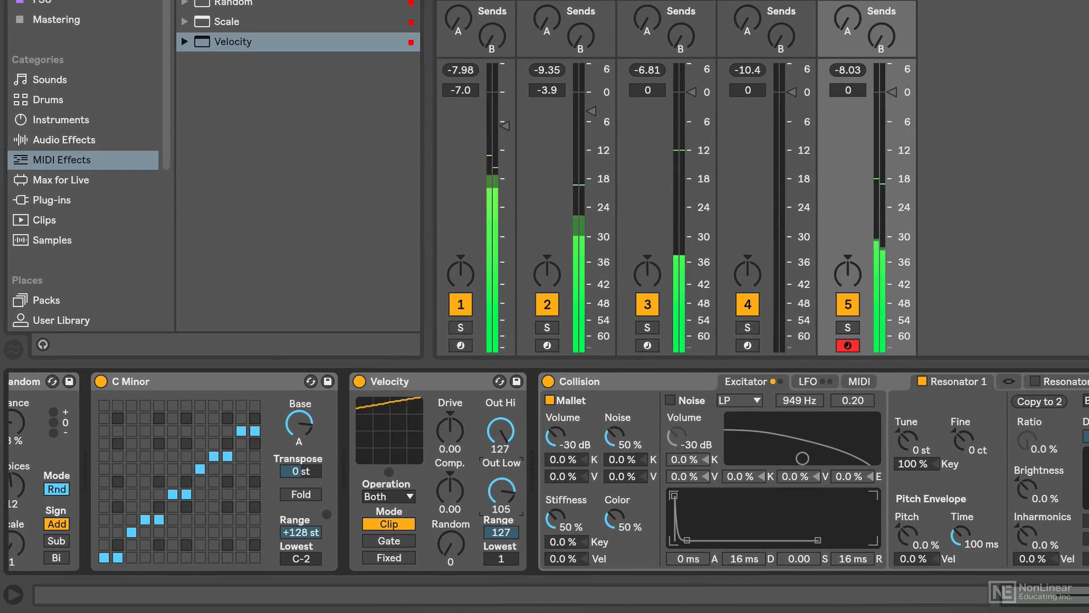
drag(501, 490, 501, 502)
drag(452, 546, 452, 525)
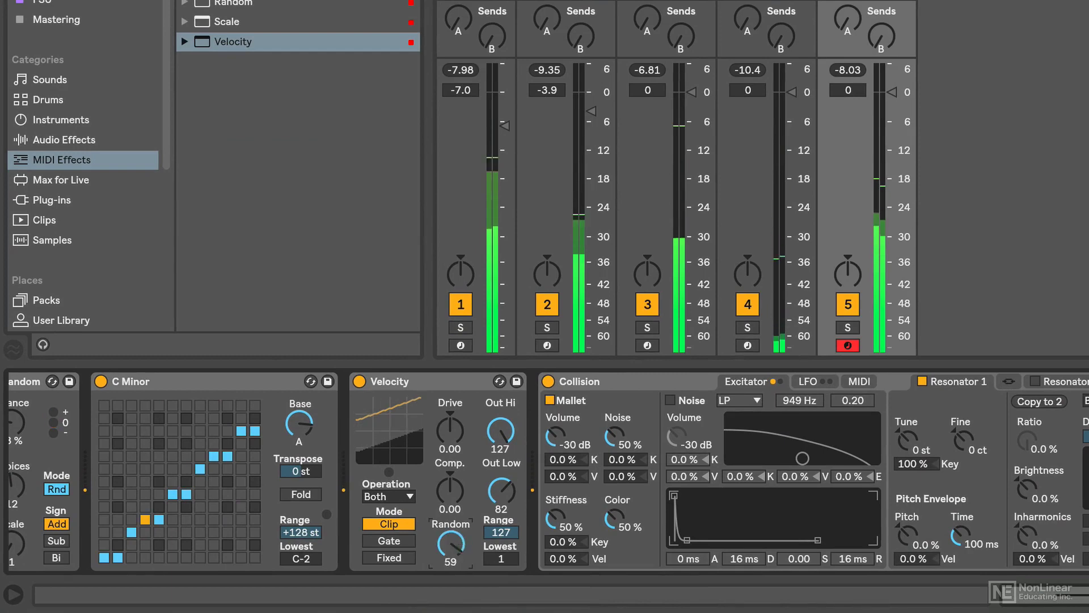
drag(501, 490, 502, 499)
drag(450, 543, 450, 540)
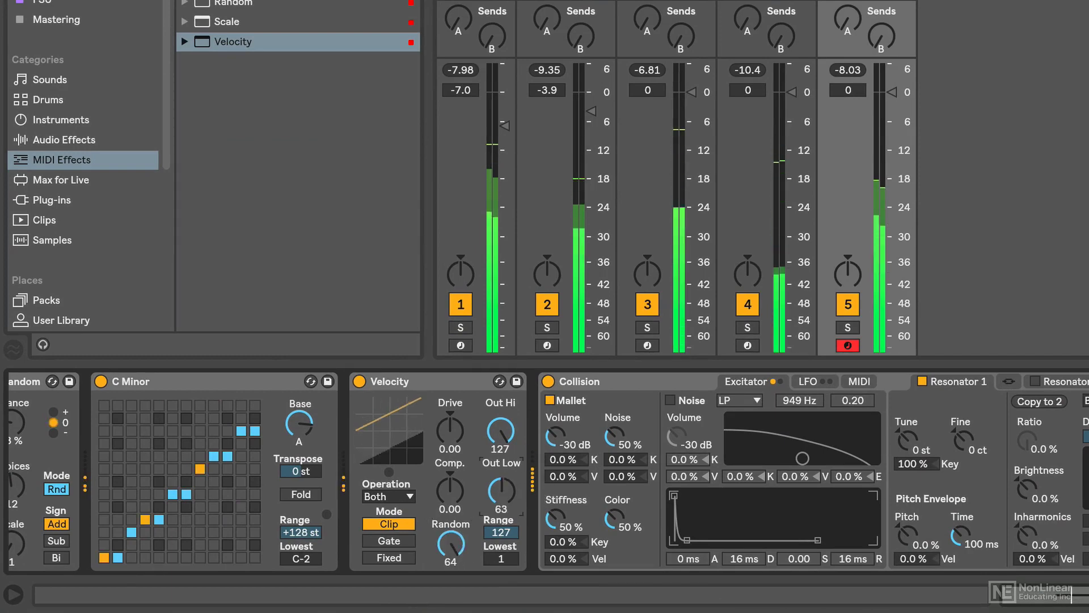
drag(500, 498, 500, 507)
drag(503, 442, 503, 461)
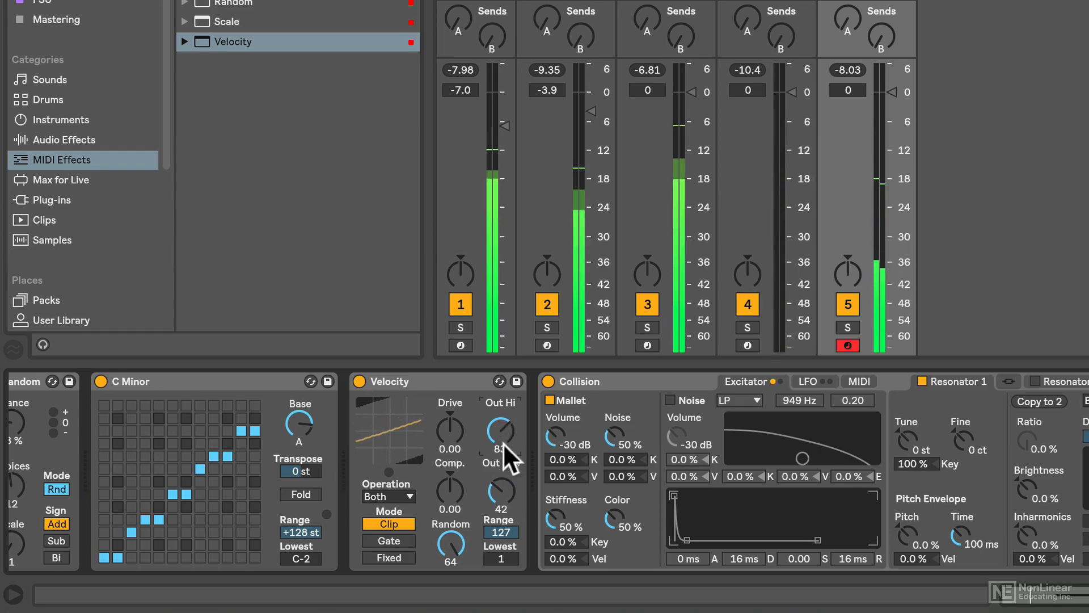
scroll(232, 513, left, 5)
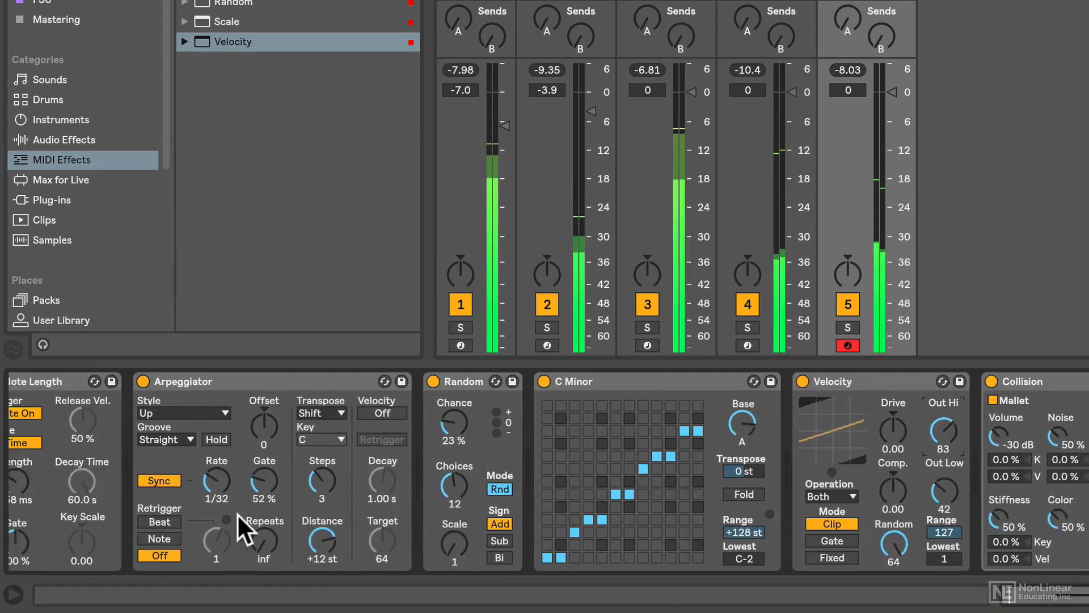
scroll(237, 513, left, 3)
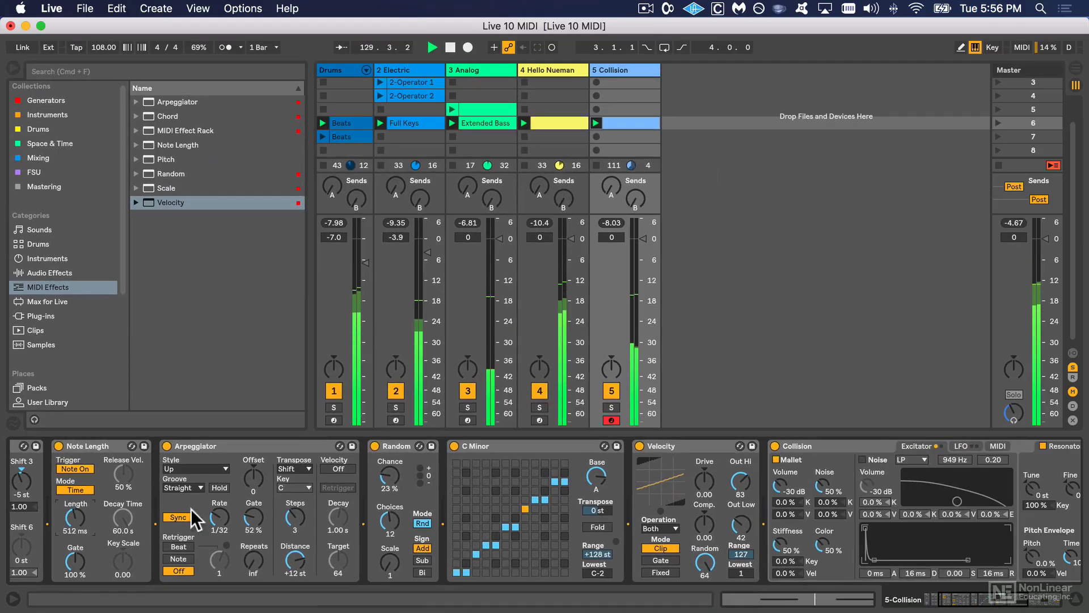
scroll(886, 515, right, 3)
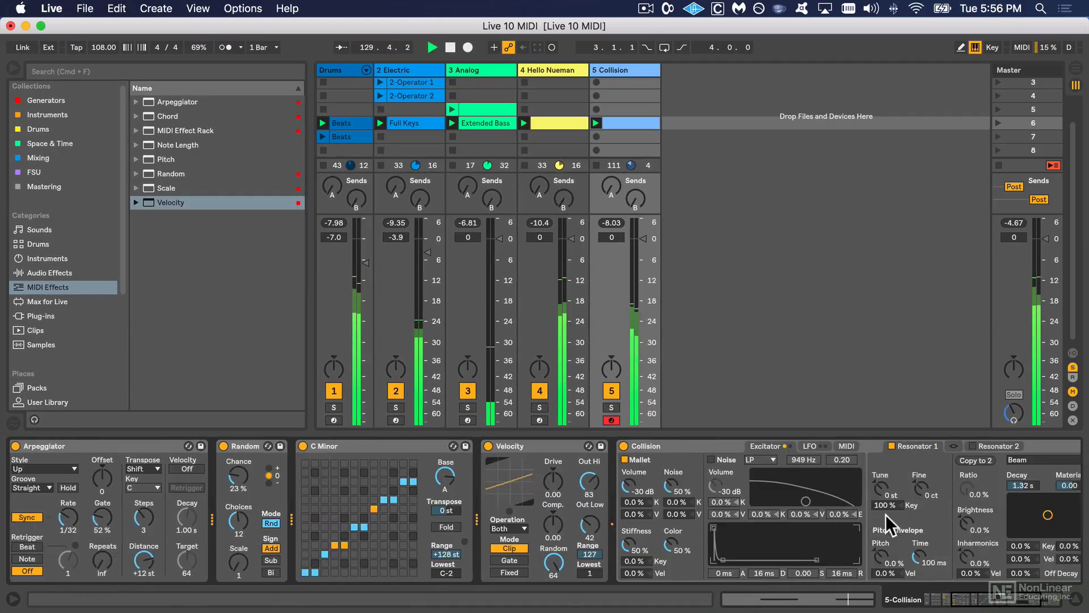
scroll(886, 515, right, 6)
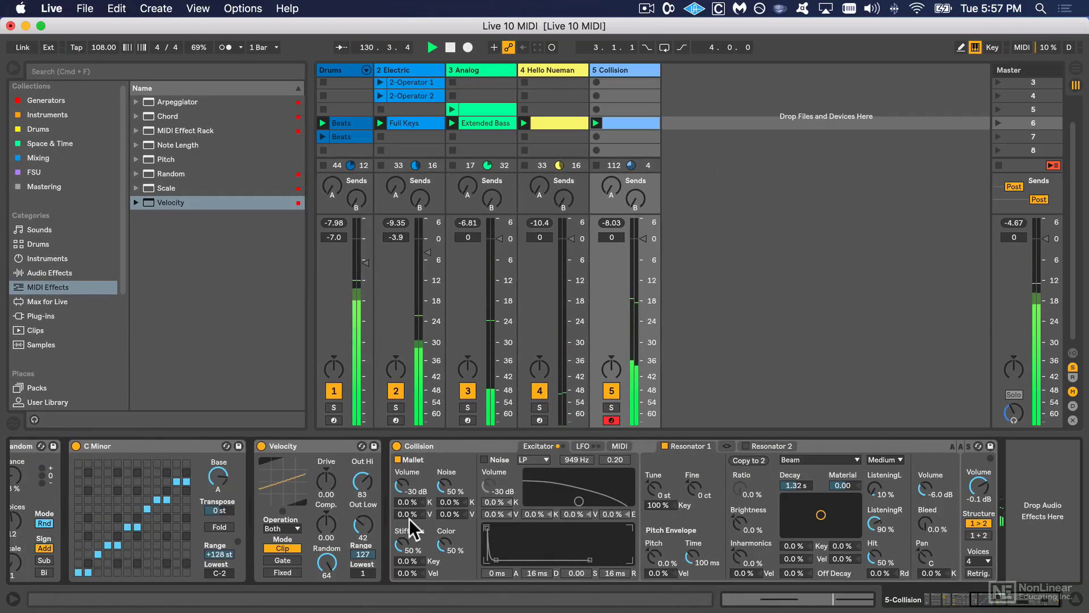